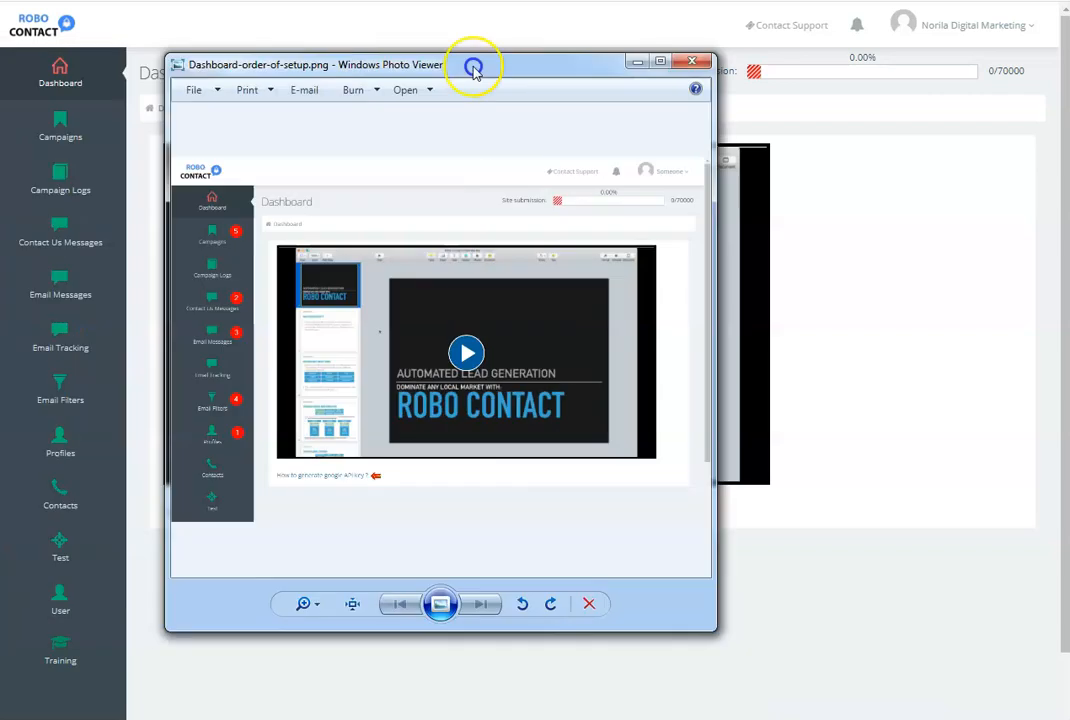
# - Enlarge the Dashboard-order-of-setup.png image and review the numbered order of the setup sections
pyautogui.moveTo(473, 65); pyautogui.dragTo(552, 60)
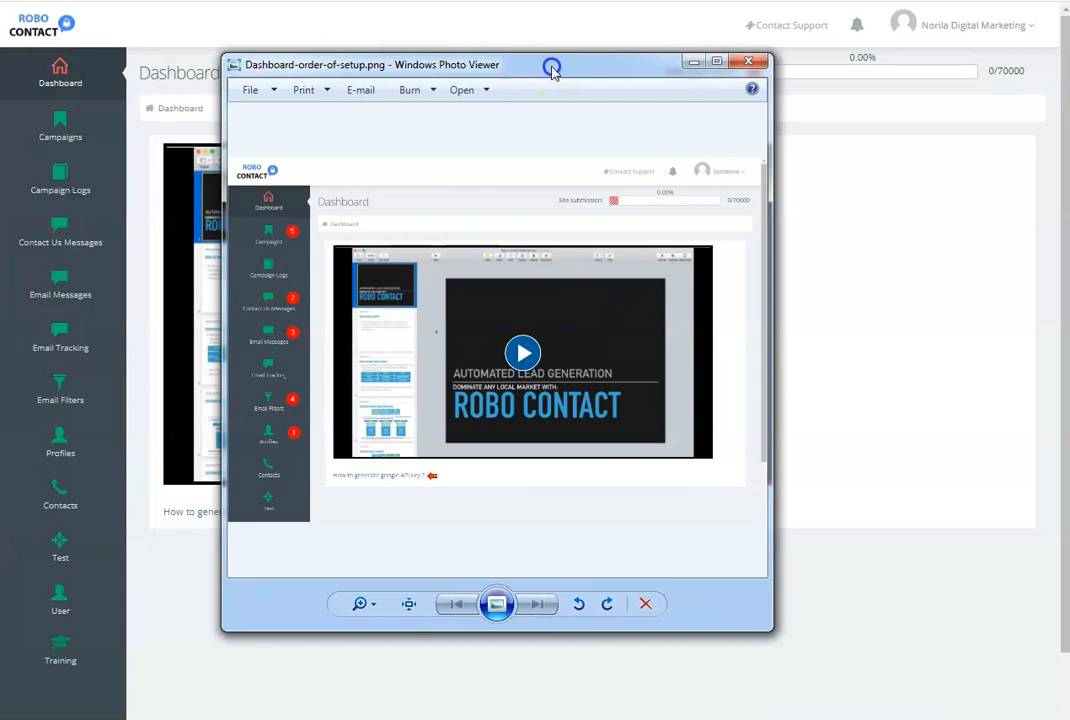
pyautogui.doubleClick(552, 60)
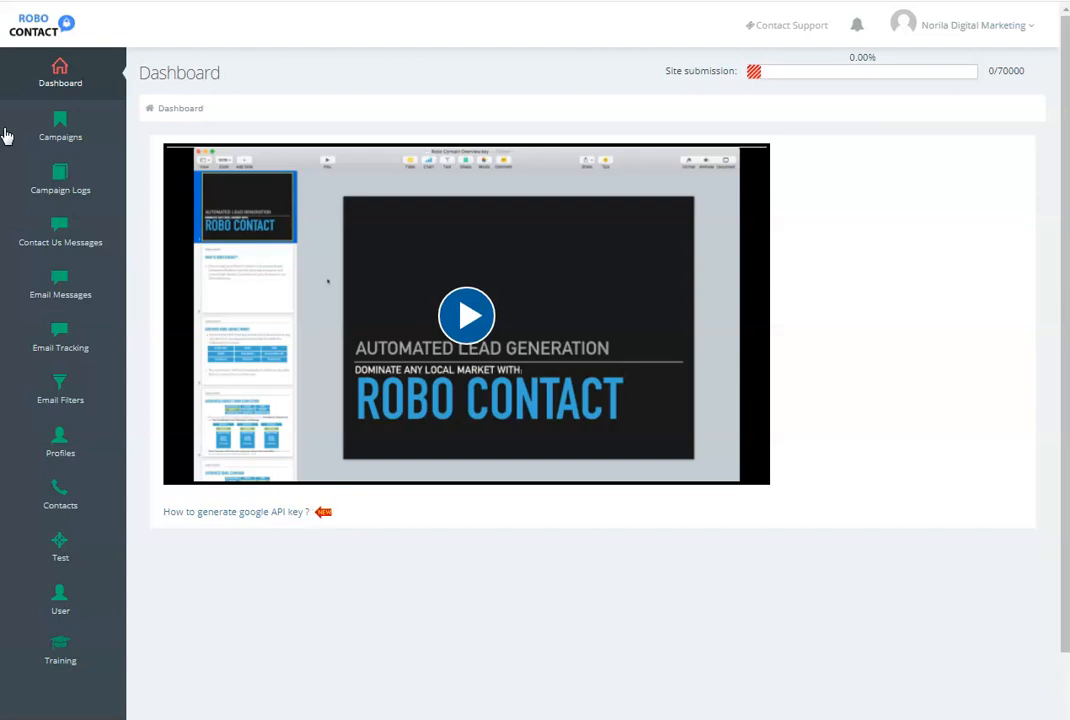
# - Create a new profile group named Test
pyautogui.click(60, 441)
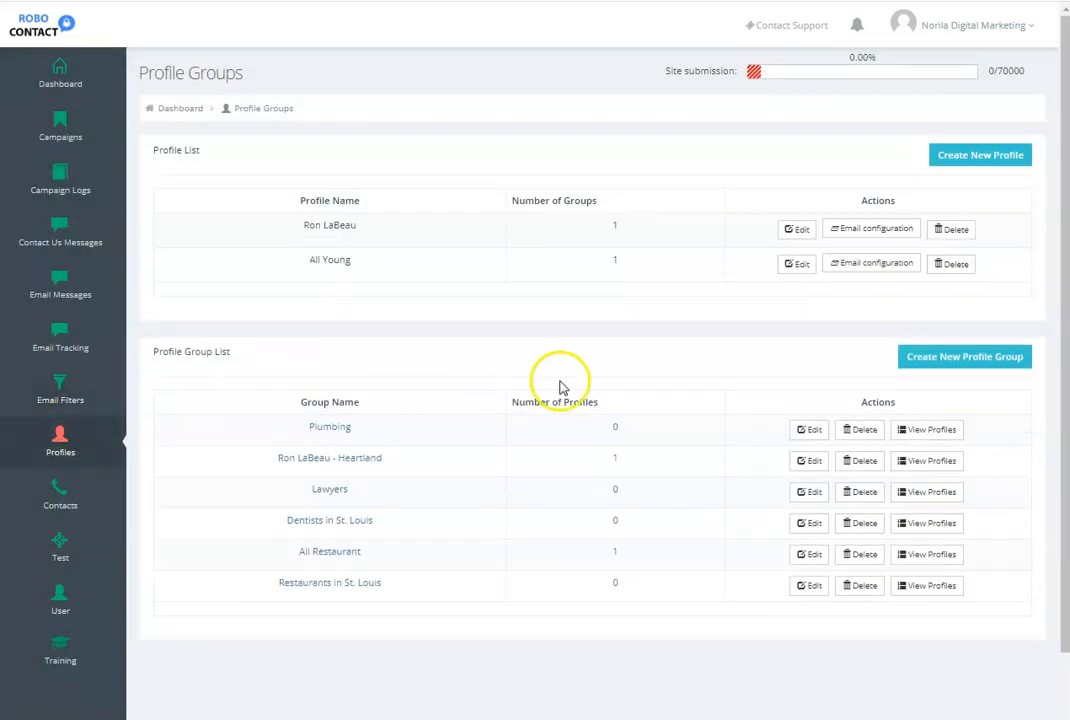
pyautogui.click(955, 358)
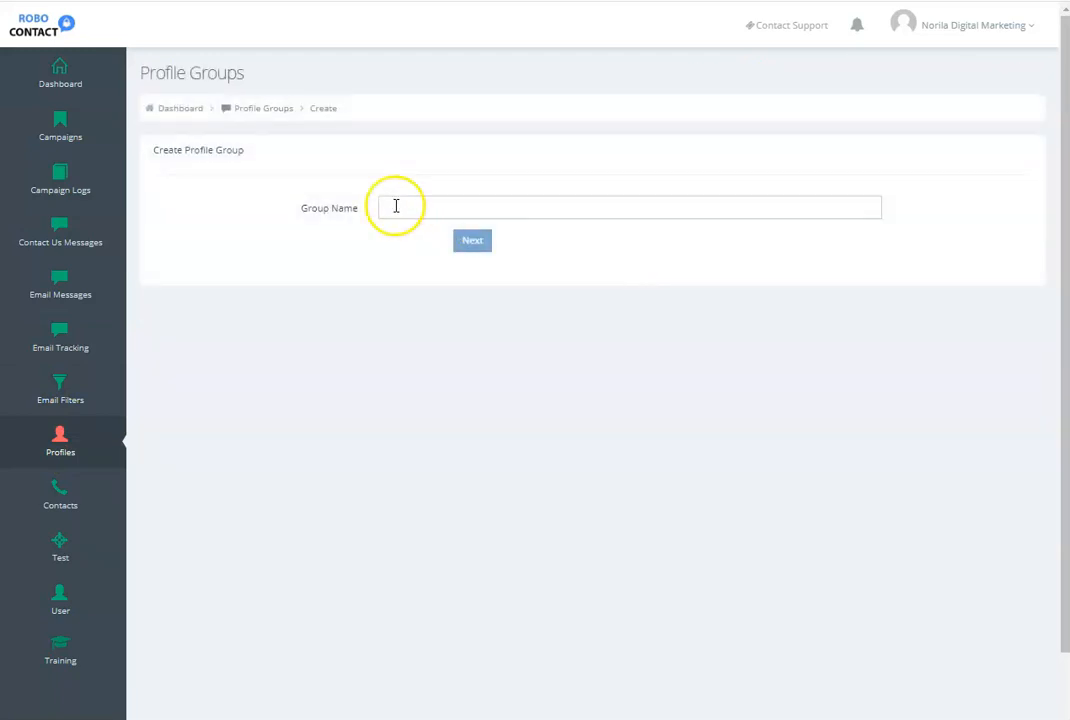
pyautogui.click(412, 208)
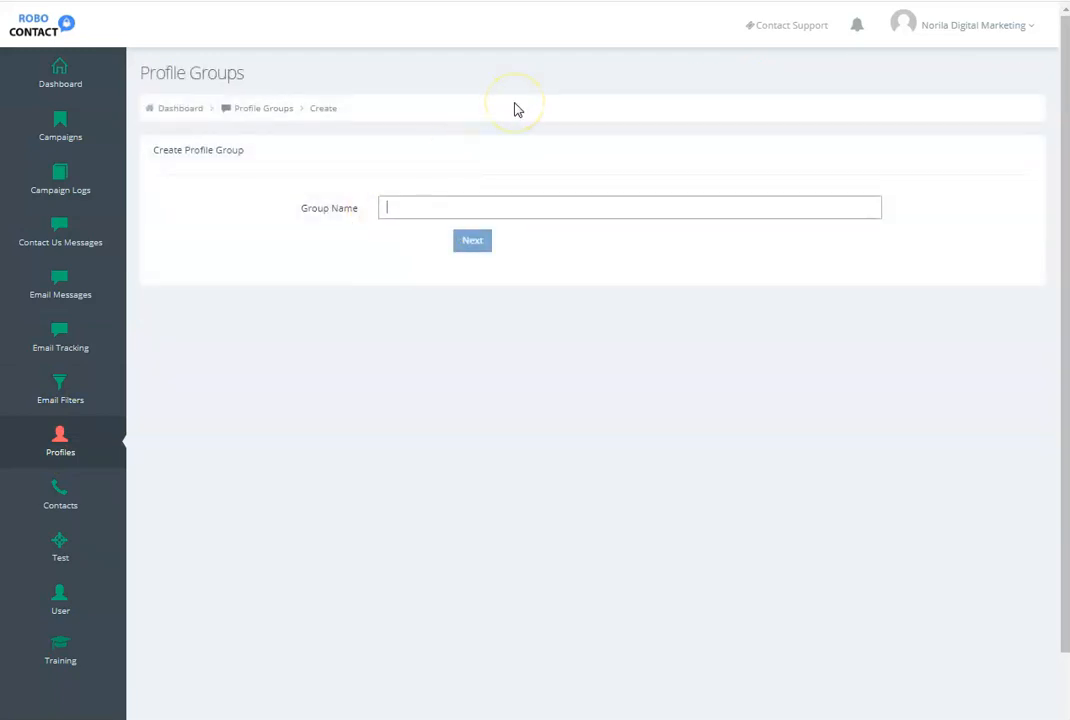
pyautogui.write('Test')
pyautogui.click(471, 243)
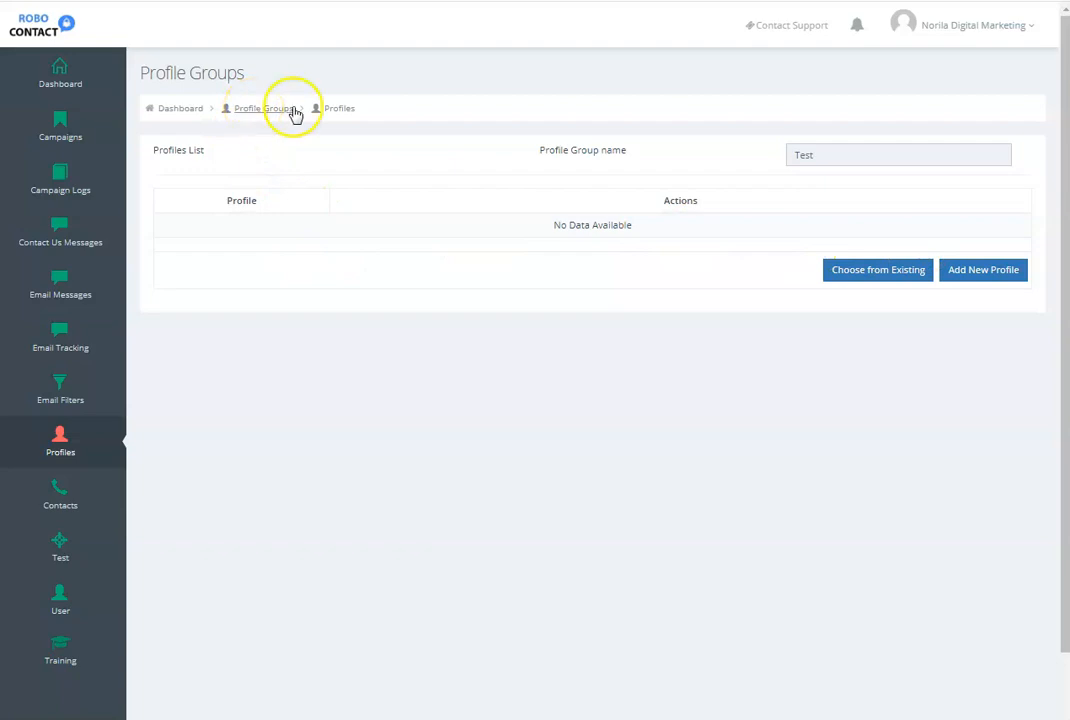
# - Add a new profile to the Test group and enter the person's full, first and last names and the company name NSS
pyautogui.click(972, 272)
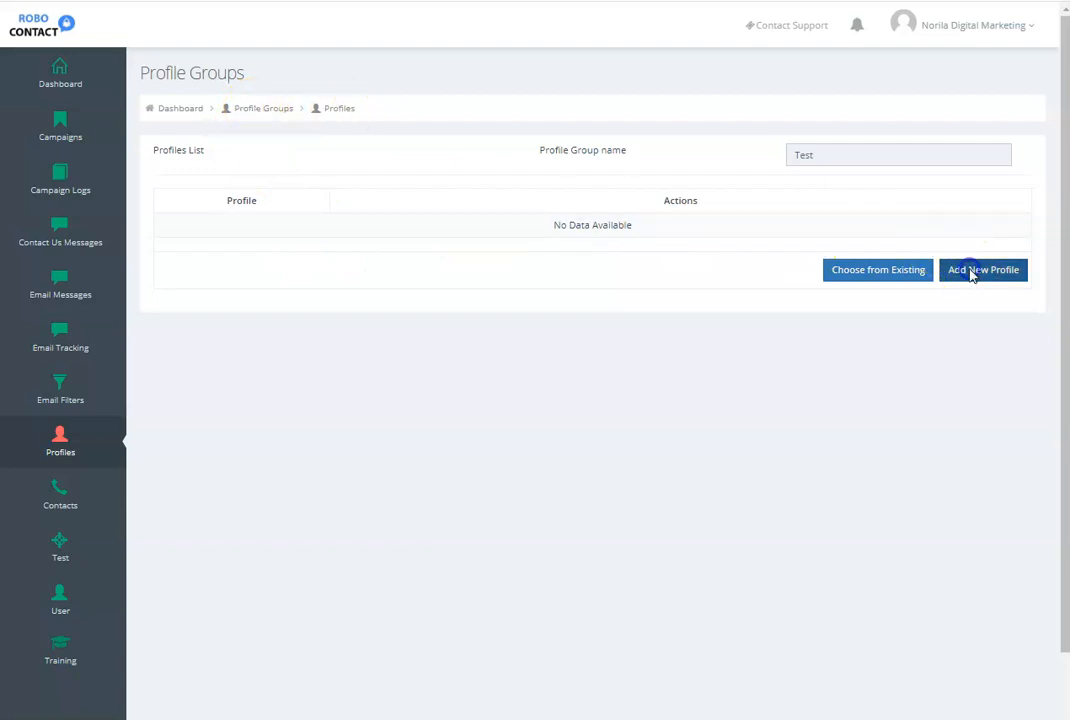
pyautogui.click(425, 208)
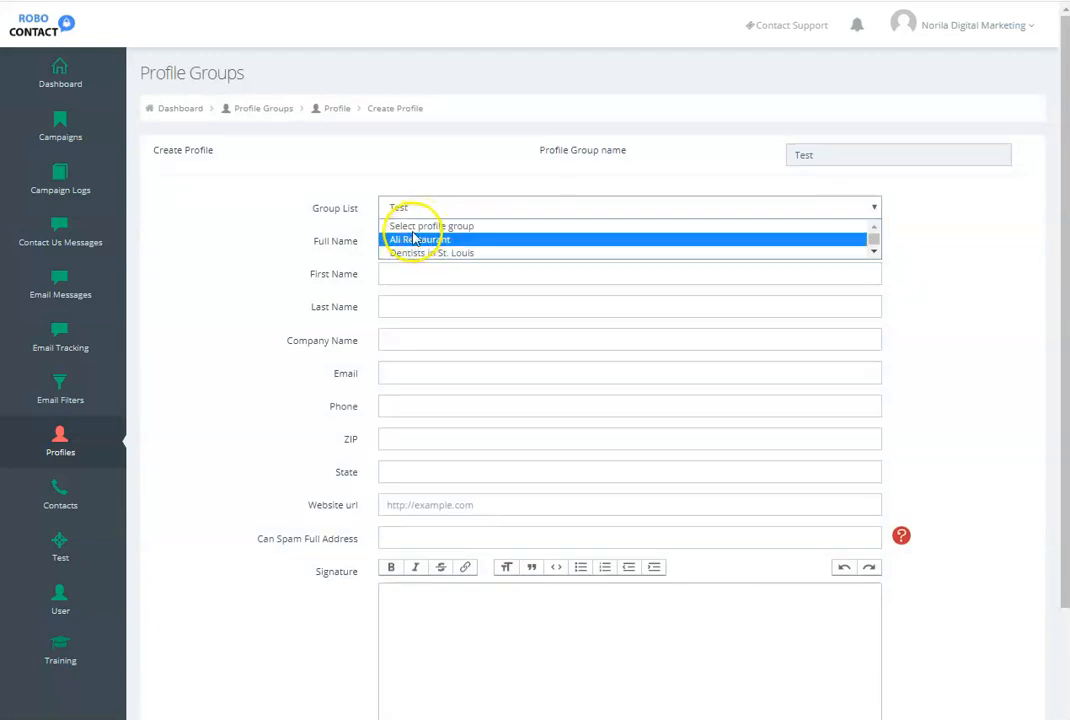
pyautogui.click(411, 208)
pyautogui.click(386, 240)
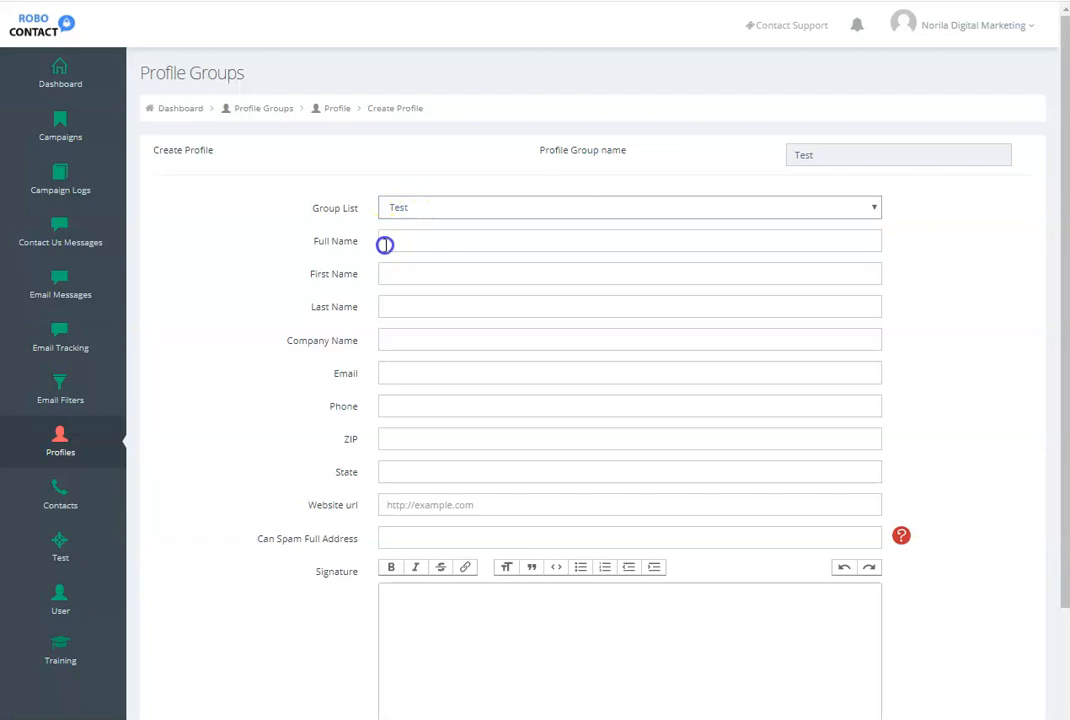
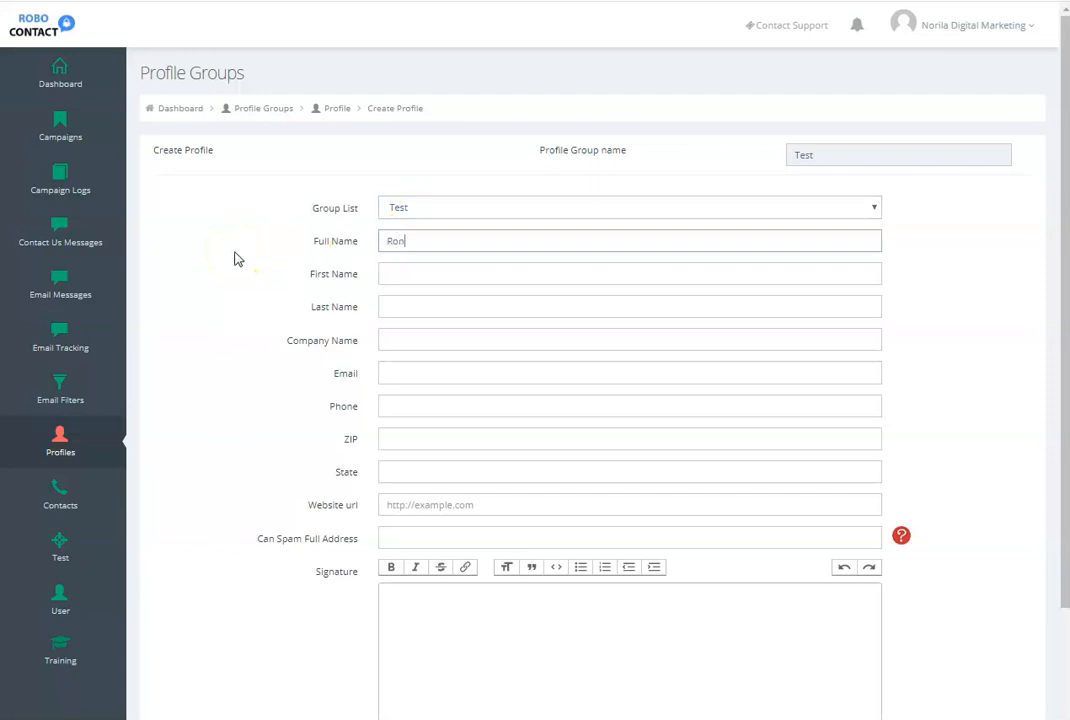
pyautogui.press('Tab')
pyautogui.press('Tab')
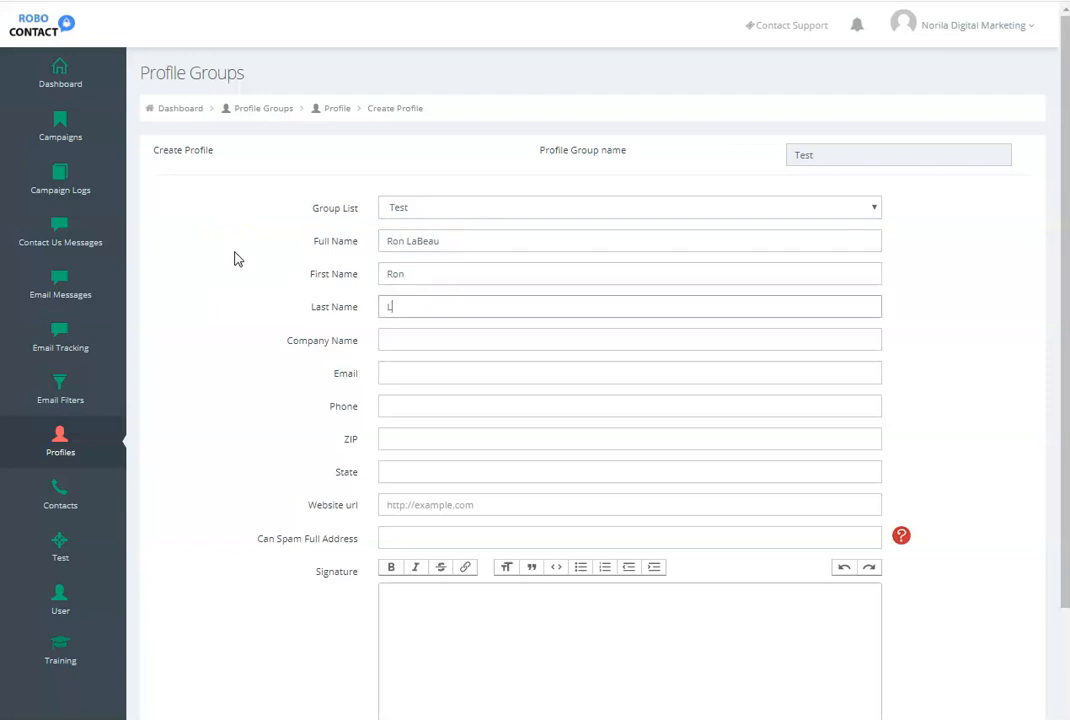
pyautogui.press('Tab')
pyautogui.write('NSS')
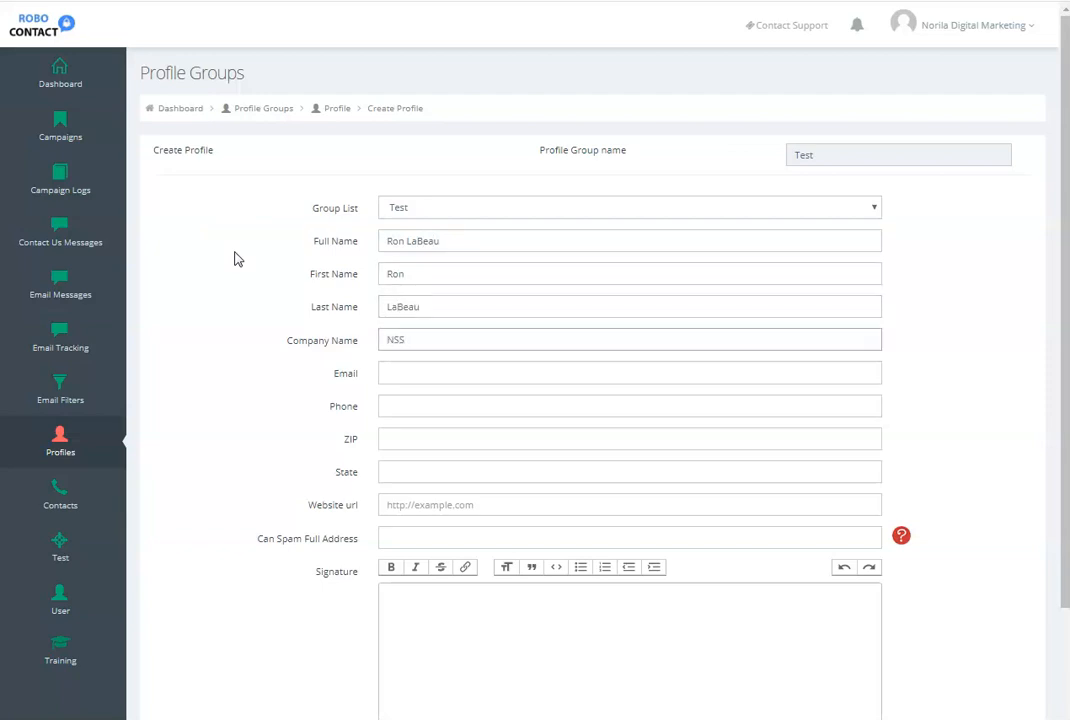
# - Fill in the profile's email address, phone number and ZIP code
pyautogui.press('Tab')
pyautogui.press('Tab')
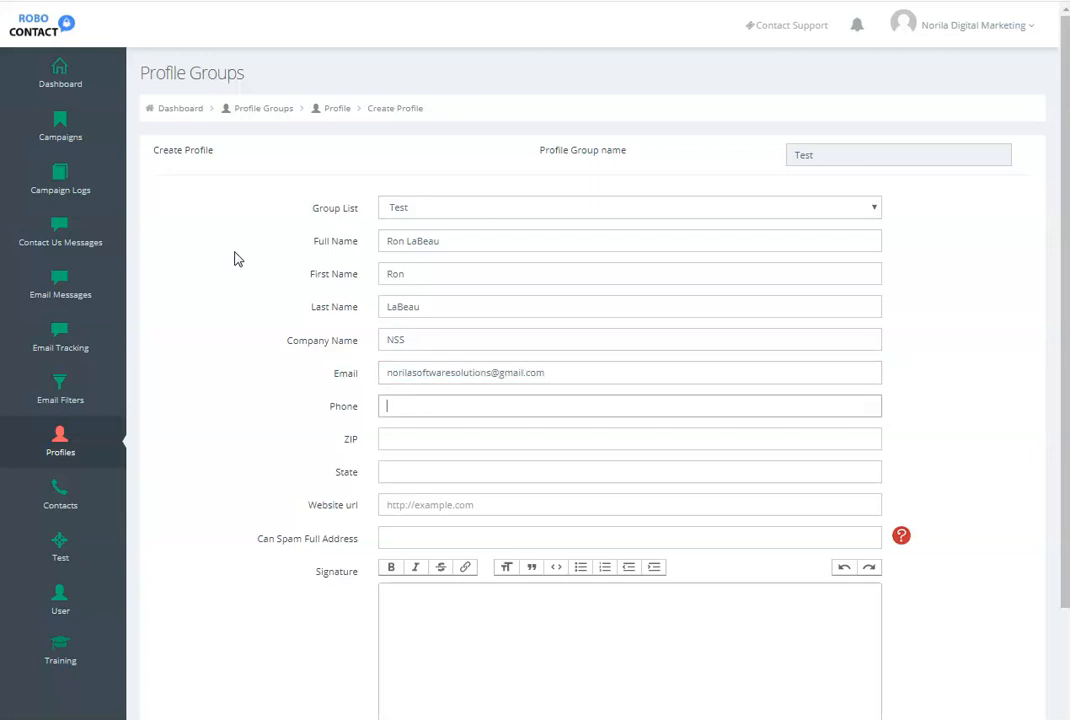
pyautogui.write('314-555-1212')
pyautogui.press('Tab')
pyautogui.write('63376')
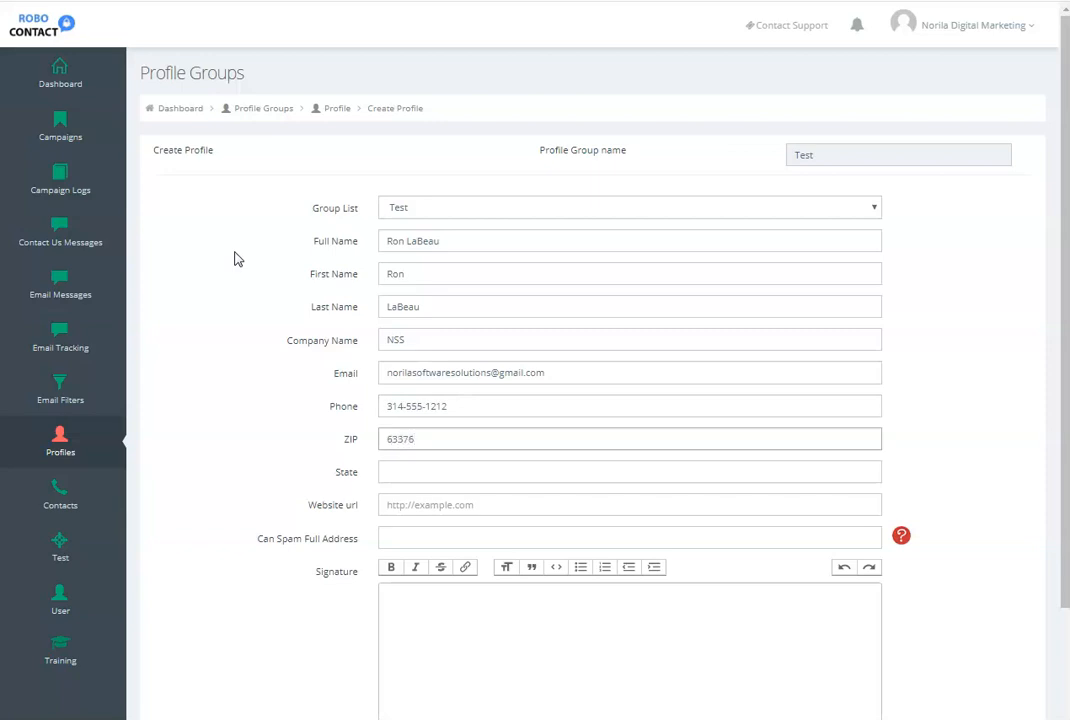
pyautogui.press('Tab')
pyautogui.write('Missouri')
pyautogui.press('Tab')
pyautogui.write('https://wwww')
pyautogui.press('BackSpace')
pyautogui.write('.NorilaSoftwareSolutions.com')
pyautogui.press('Tab')
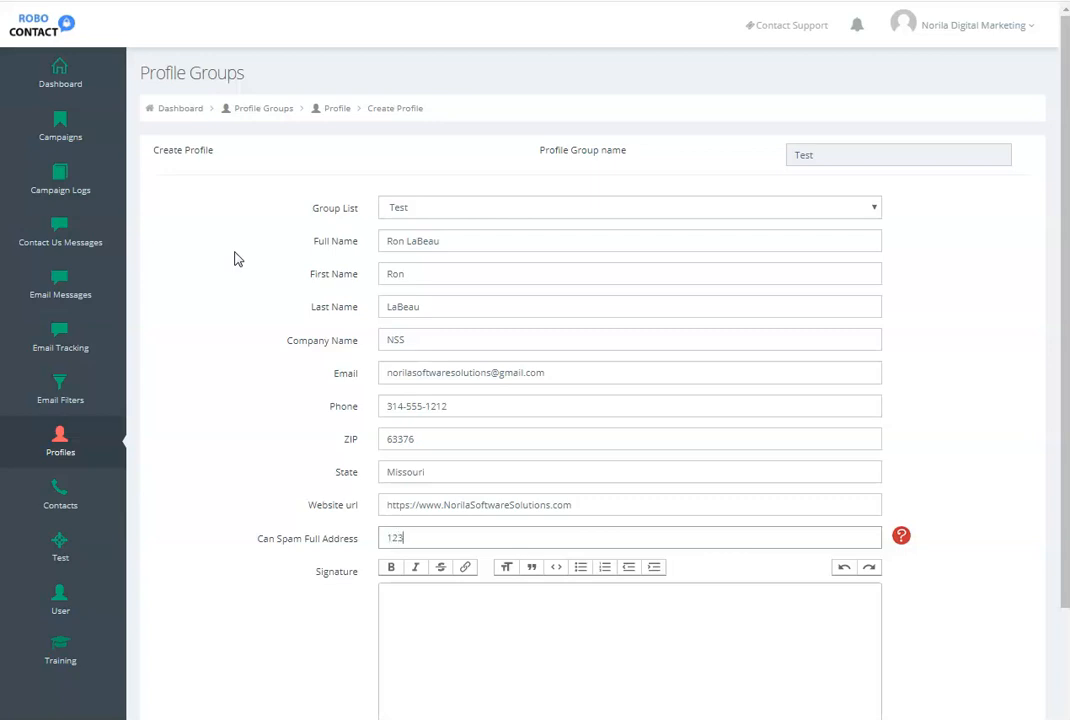
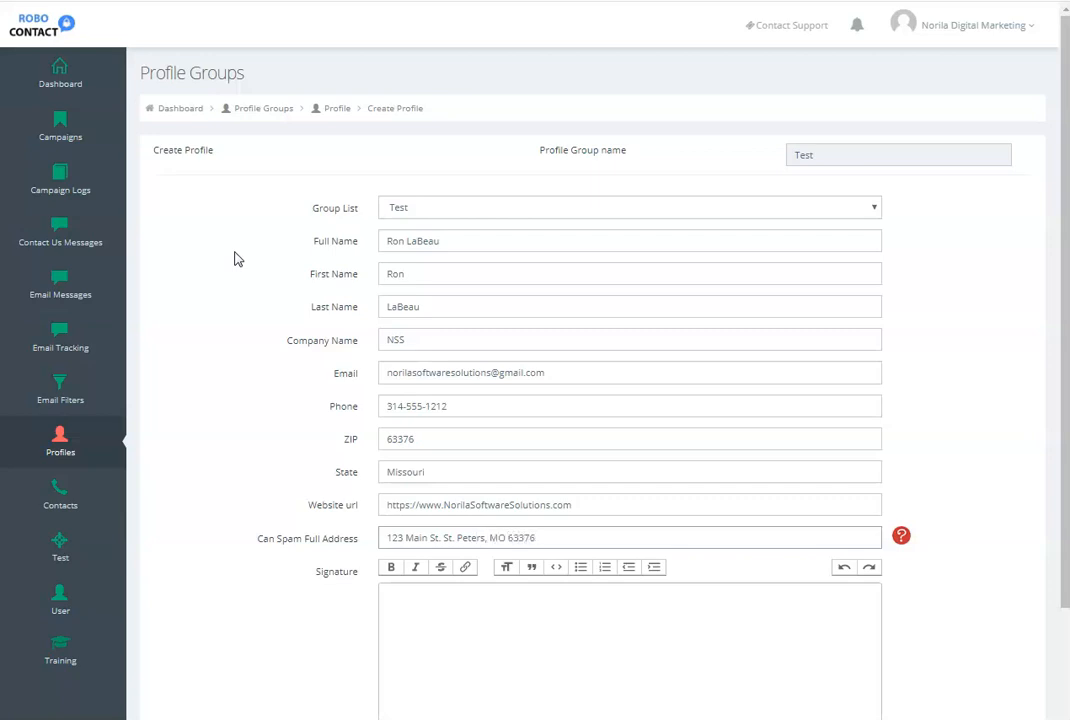
# - Write a three-line signature with the person's name, NSS and the phone number, and submit the profile
pyautogui.click(420, 598)
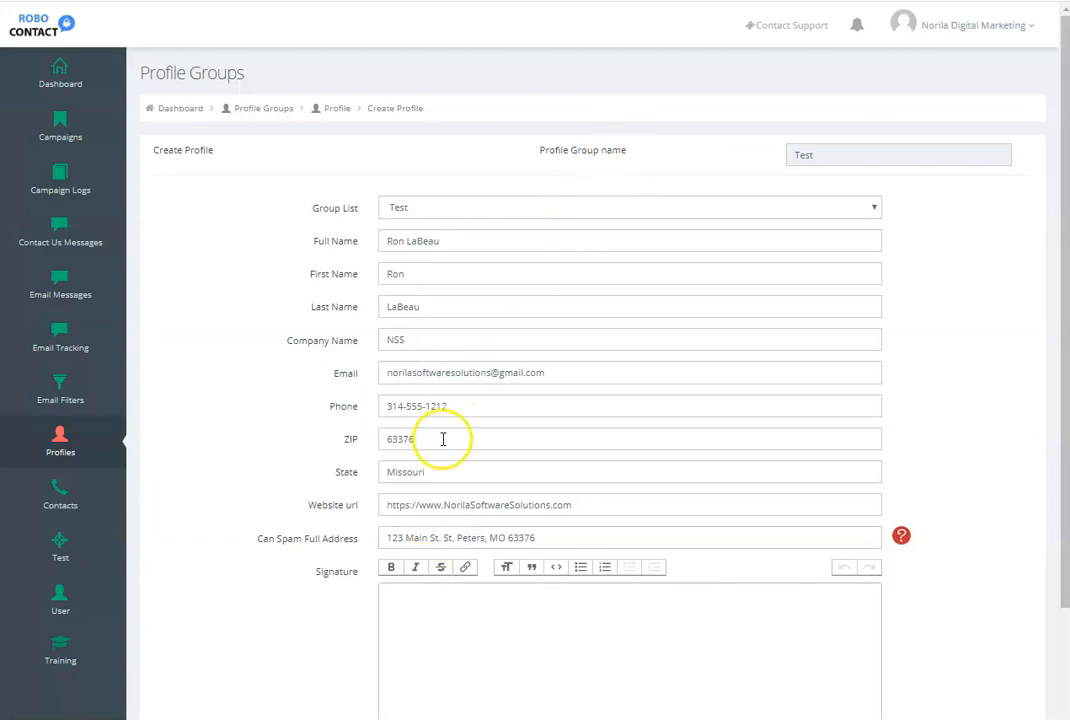
pyautogui.press('Return')
pyautogui.write('NSS ')
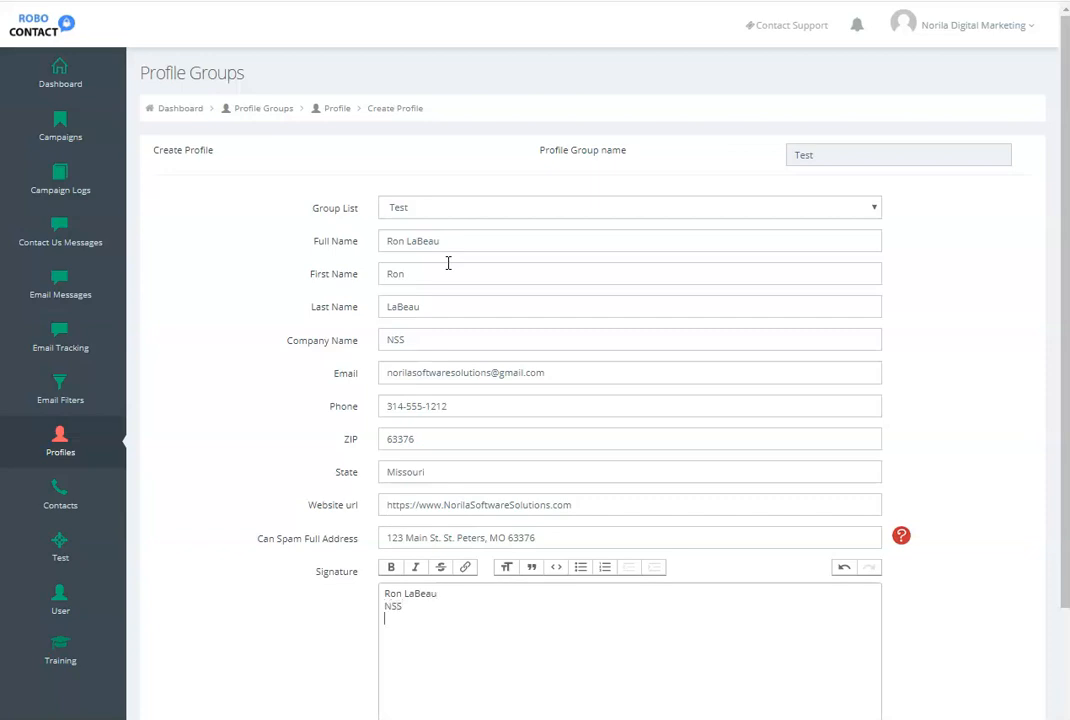
pyautogui.write('314-555-1212')
pyautogui.scroll(-3, 445, 300)
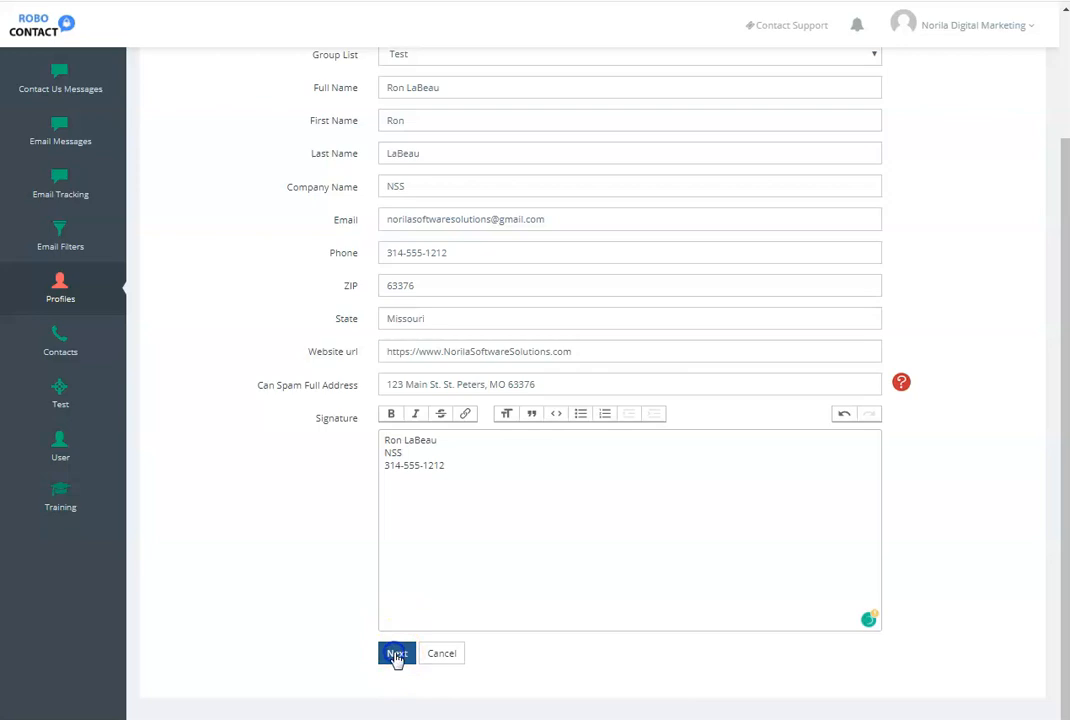
# - Connect the digital marketing Gmail account to the profile and allow robocontact.io to access it
pyautogui.click(313, 489)
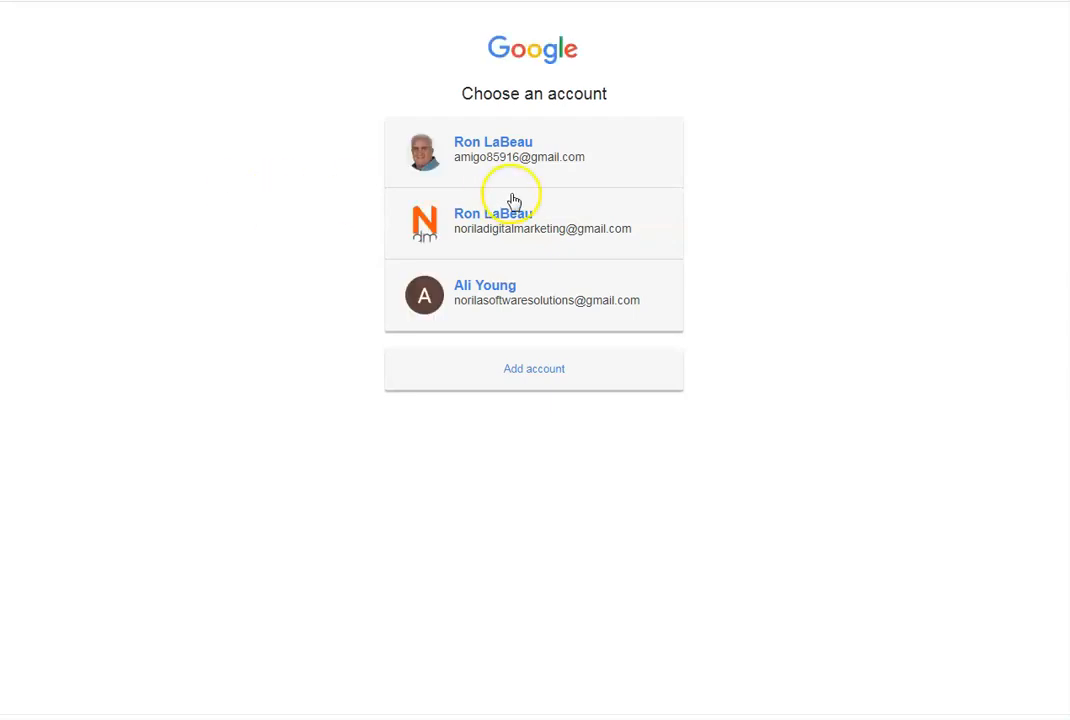
pyautogui.click(537, 220)
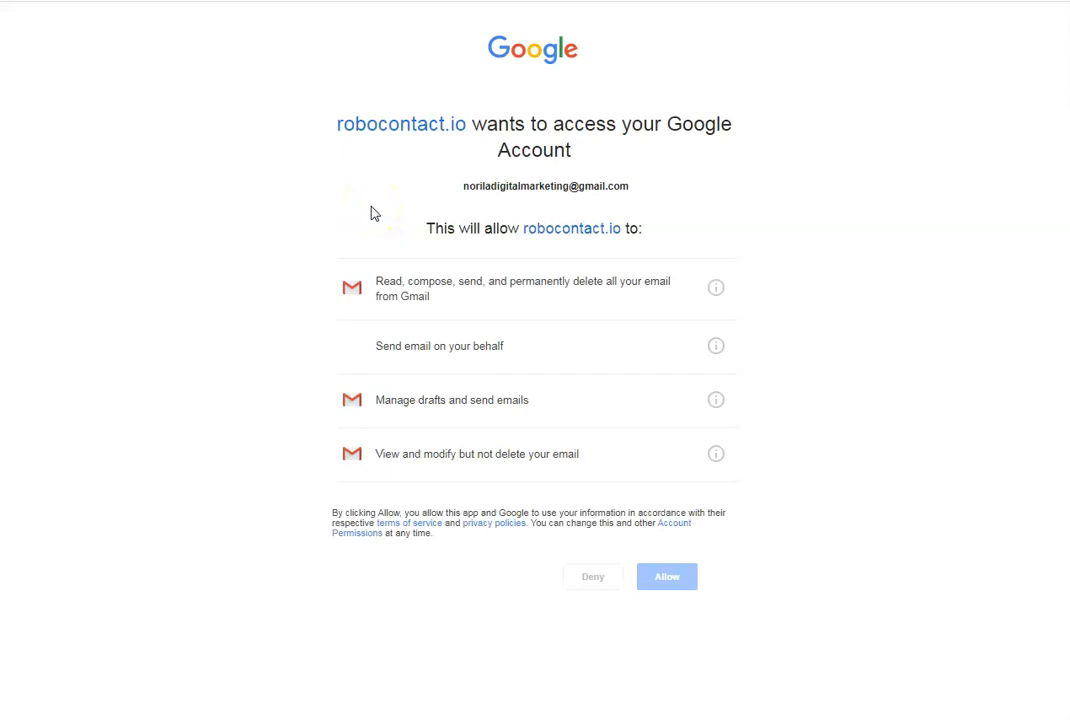
pyautogui.click(666, 578)
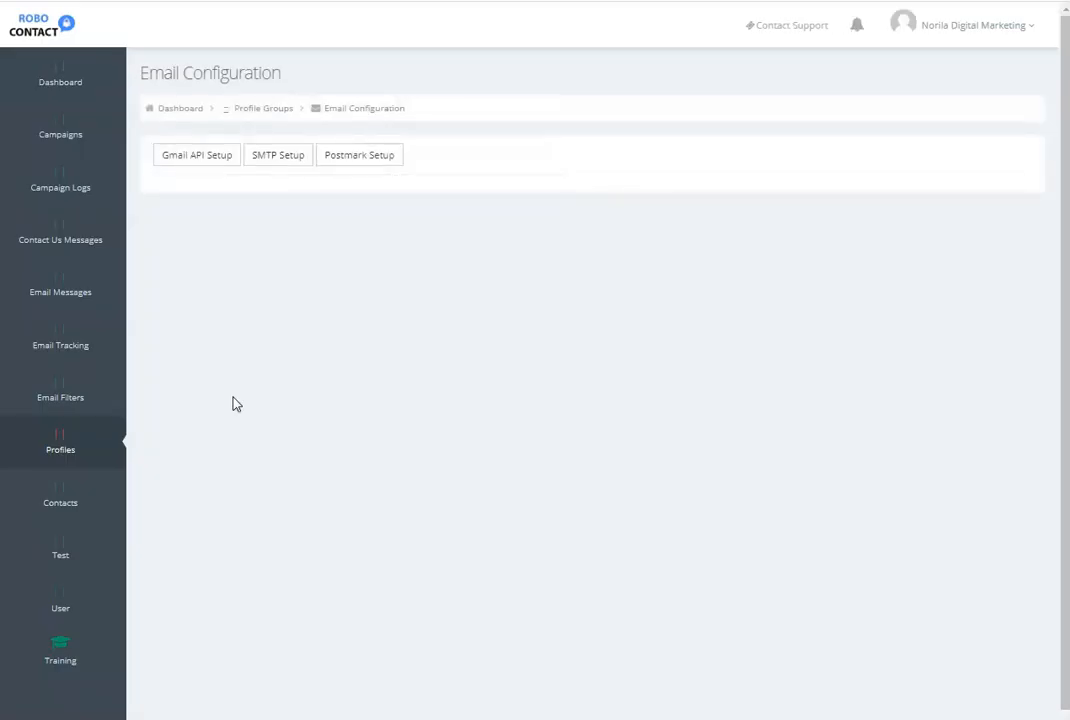
pyautogui.click(235, 396)
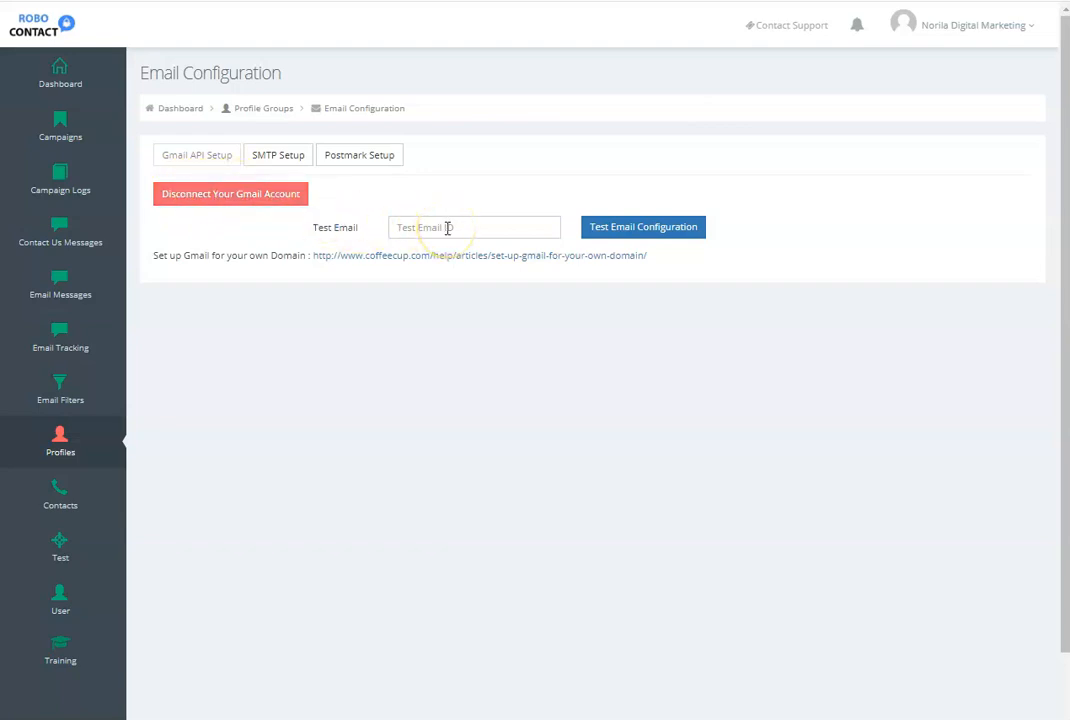
# - Check the Test group in the profile group list, view its edit form and return to the list
pyautogui.click(59, 440)
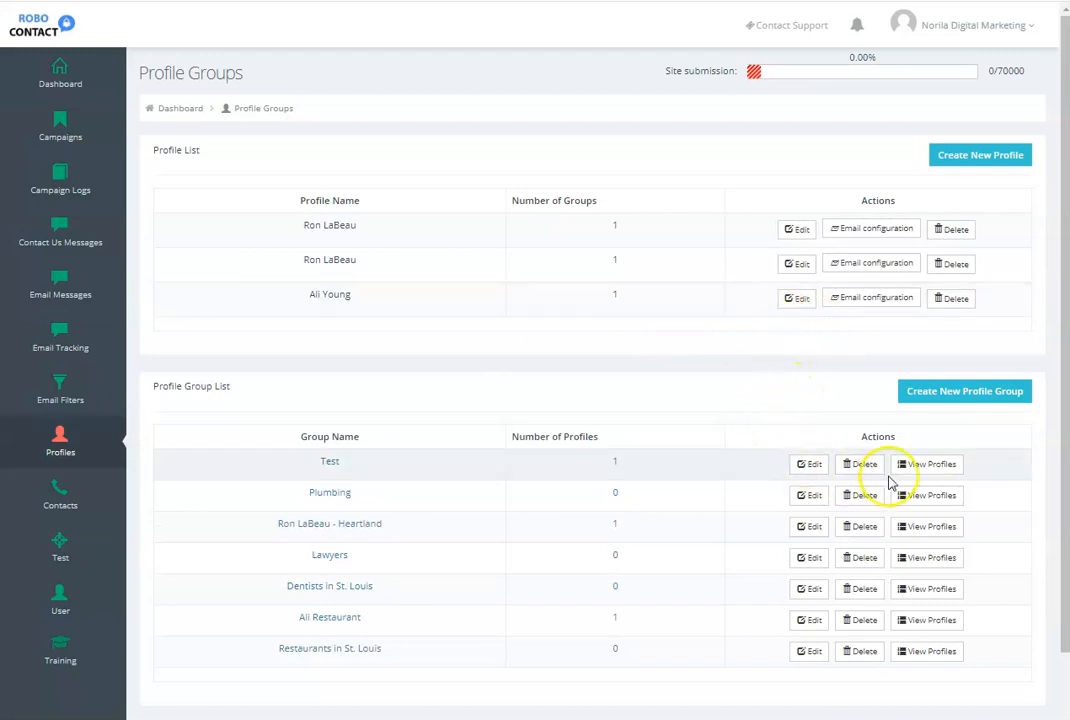
pyautogui.click(808, 466)
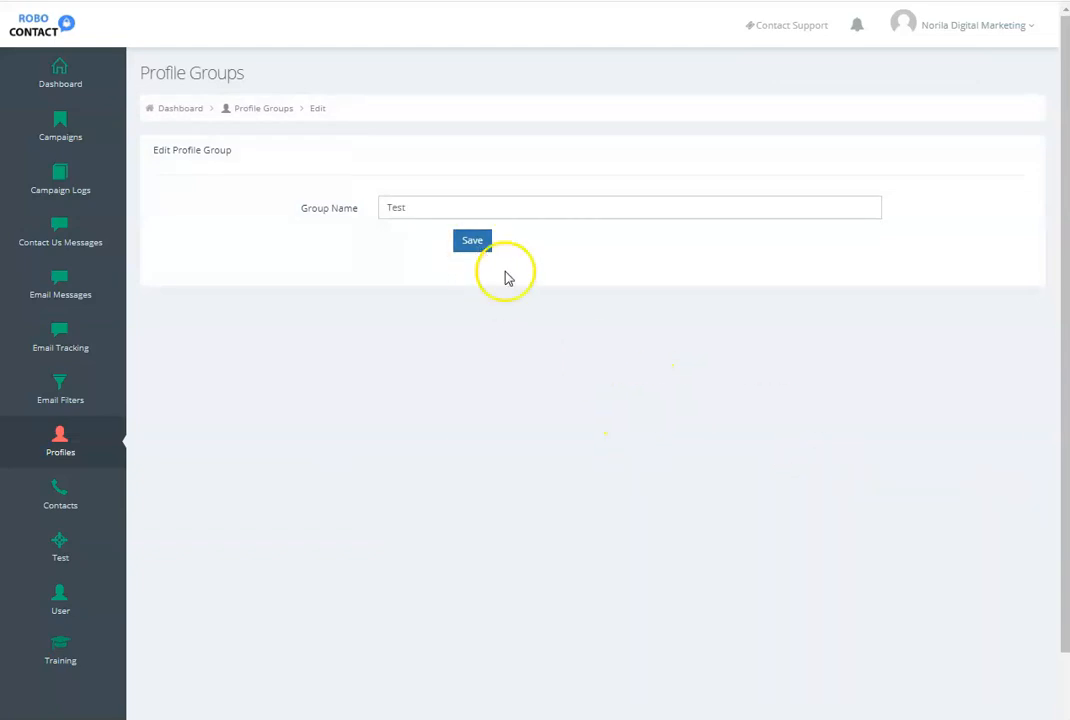
pyautogui.hotkey('alt', 'Left')
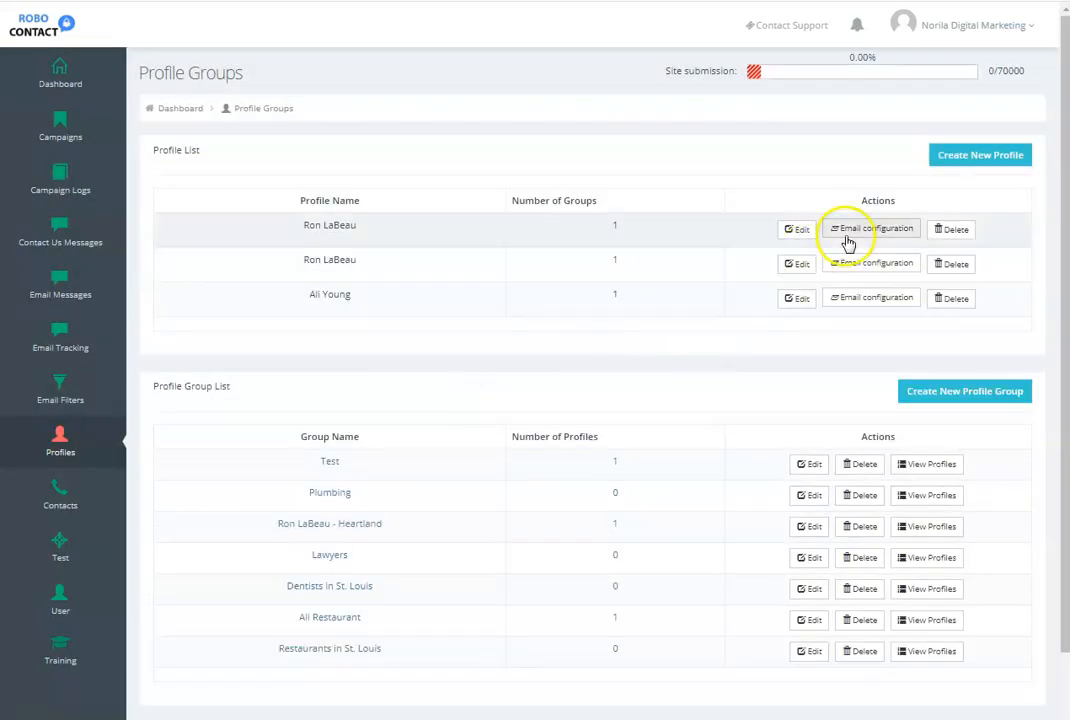
# - Review the saved details of the new profile in the Test group and leave the form without saving
pyautogui.click(791, 231)
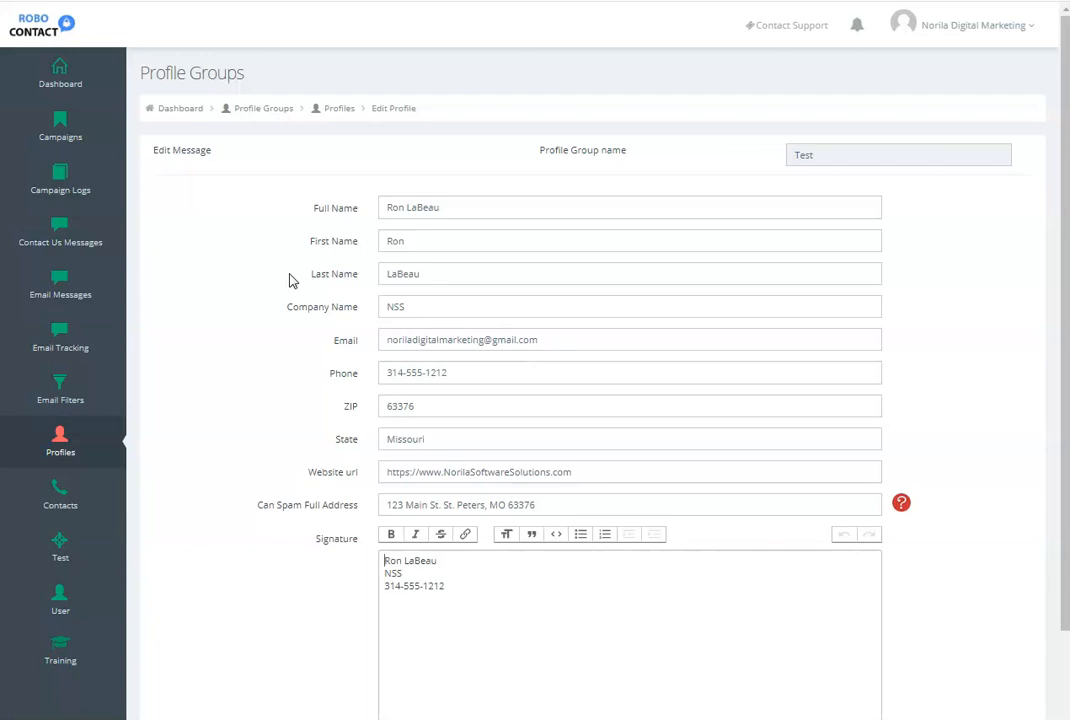
pyautogui.click(362, 341)
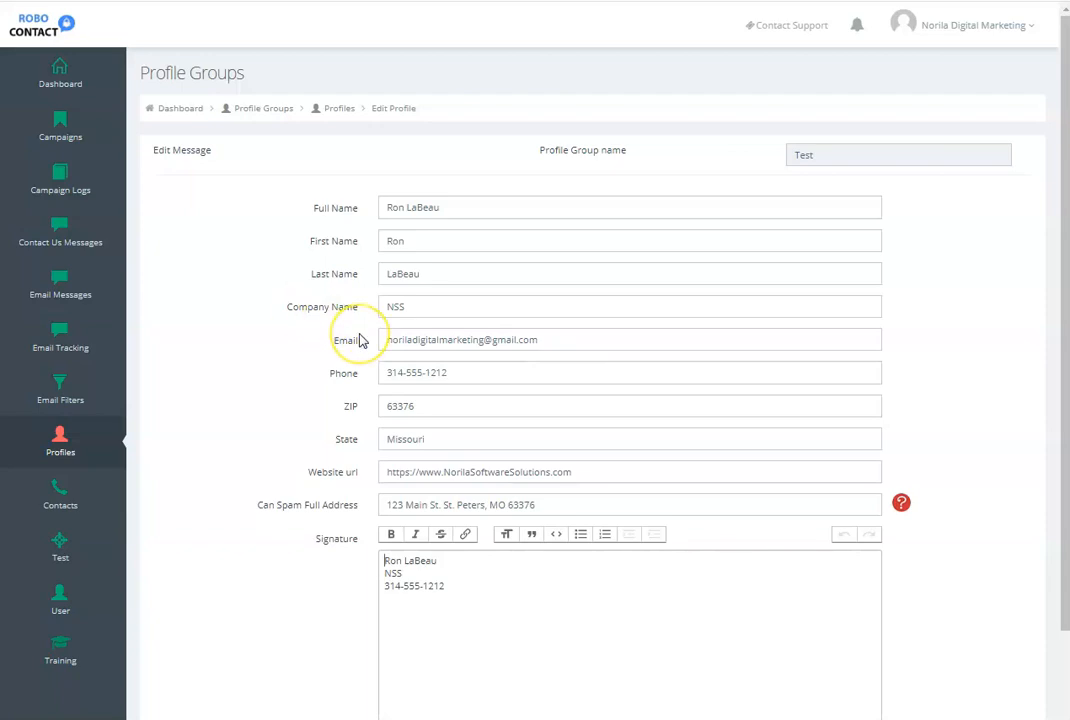
pyautogui.scroll(-2, 363, 340)
pyautogui.click(443, 658)
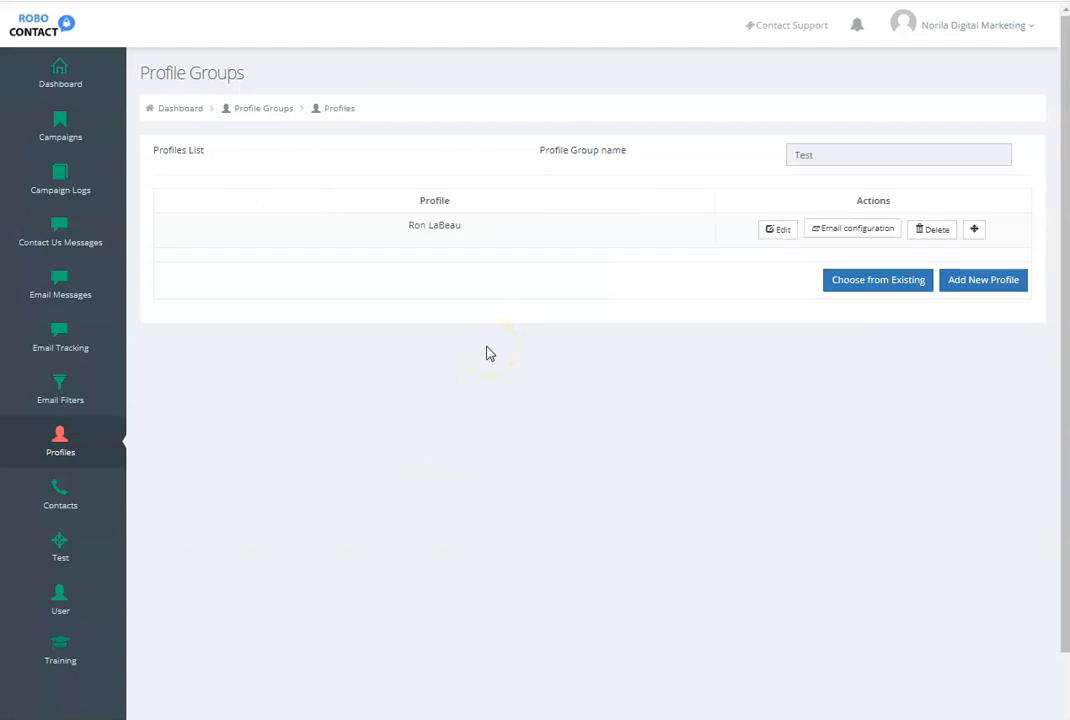
# - Create a new Contact Us message group named Test
pyautogui.click(58, 228)
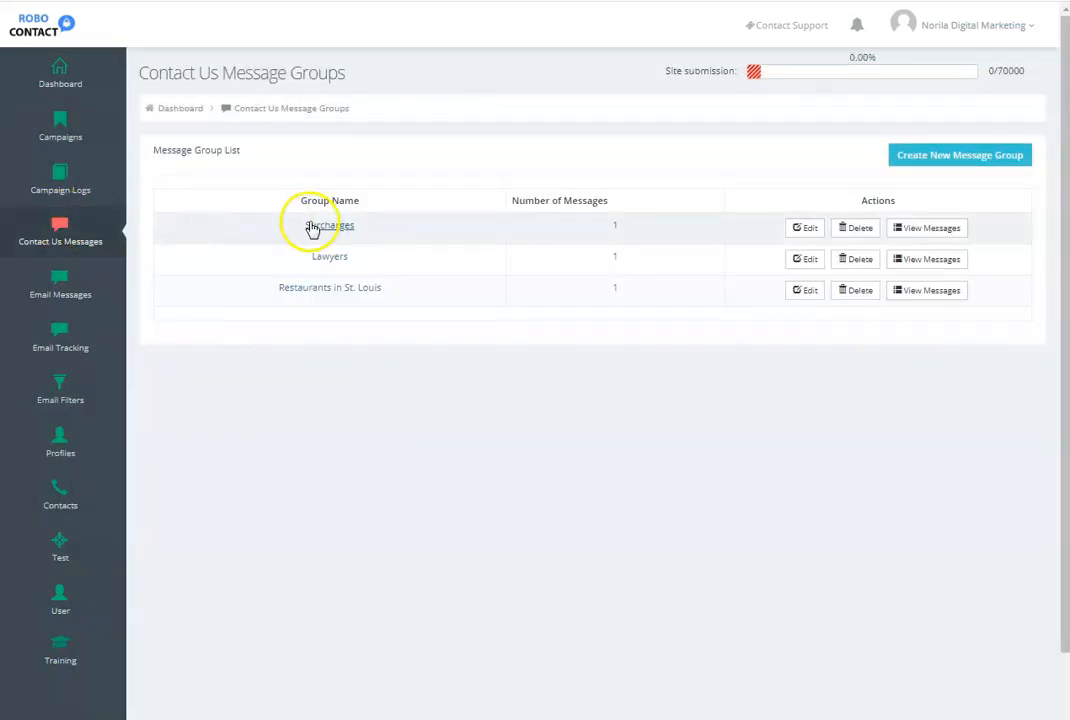
pyautogui.click(927, 159)
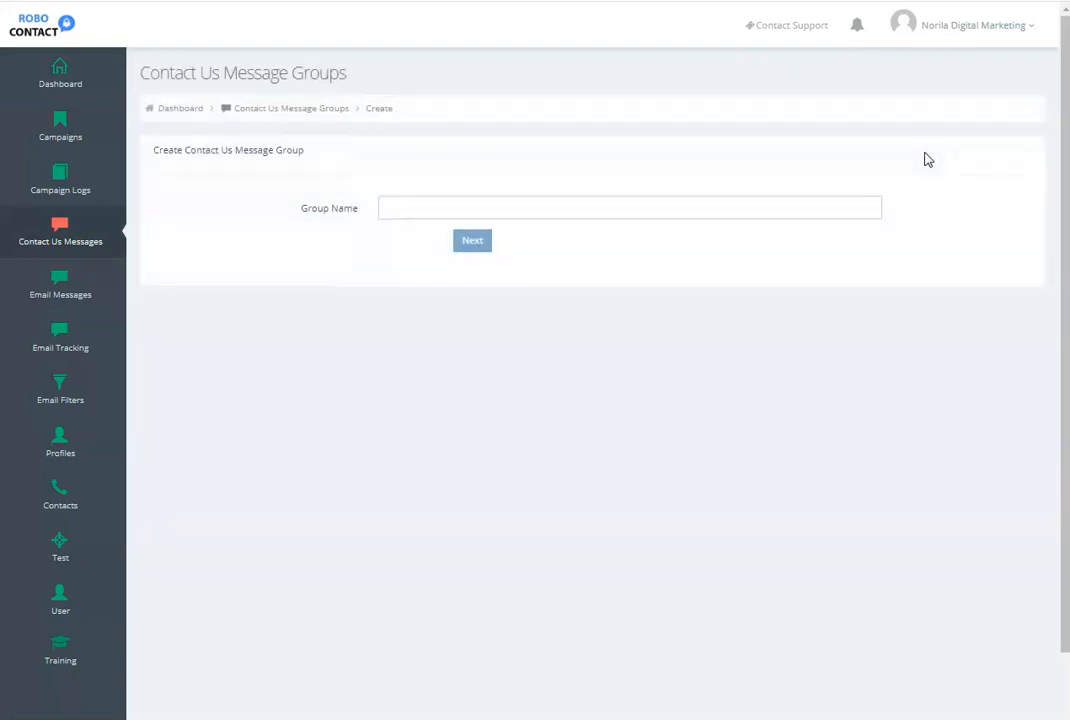
pyautogui.click(409, 208)
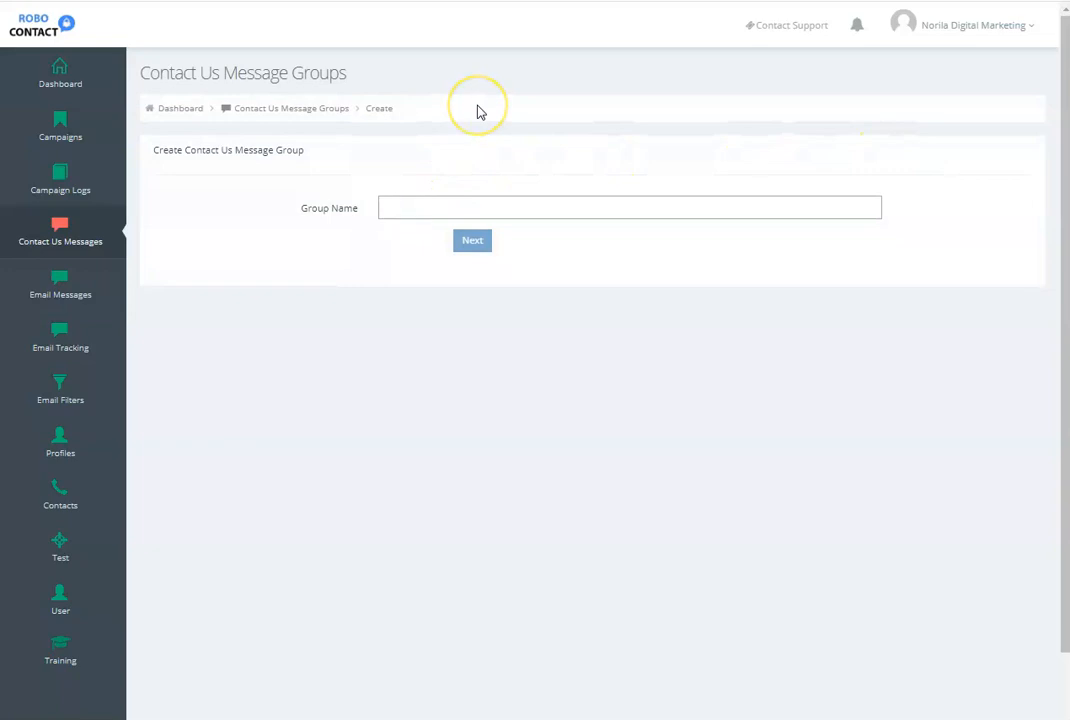
pyautogui.write('Test')
pyautogui.click(474, 240)
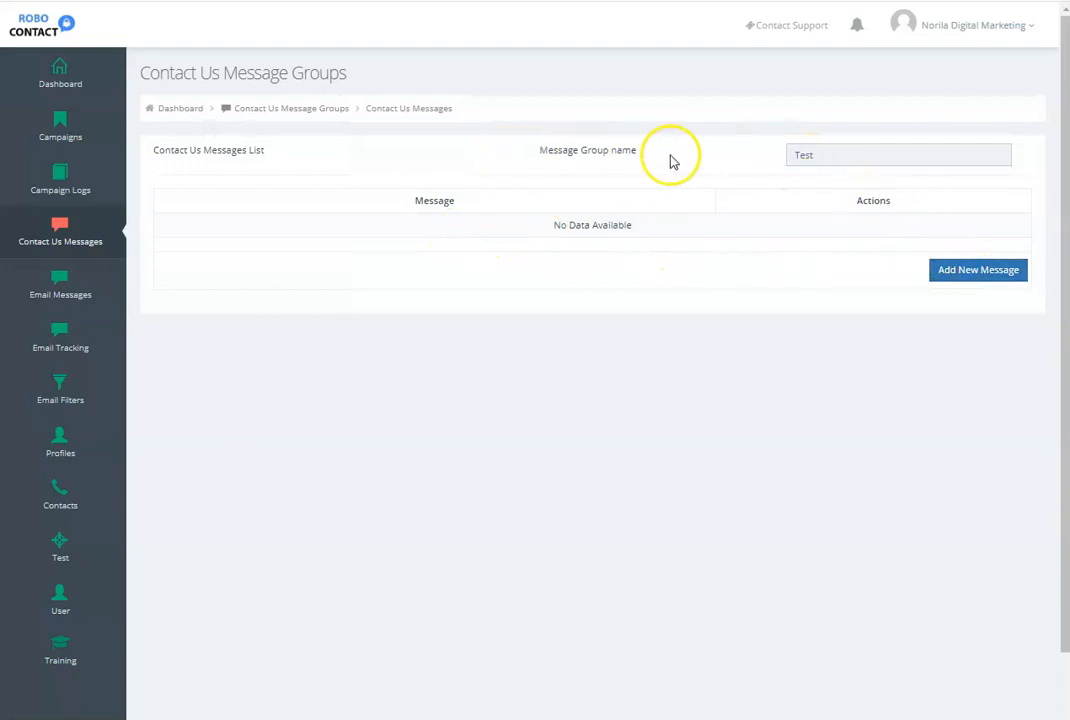
# - Add a new message to the Test contact group named "Test Message" with the subject line "Do You Need More Customers?"
pyautogui.click(967, 271)
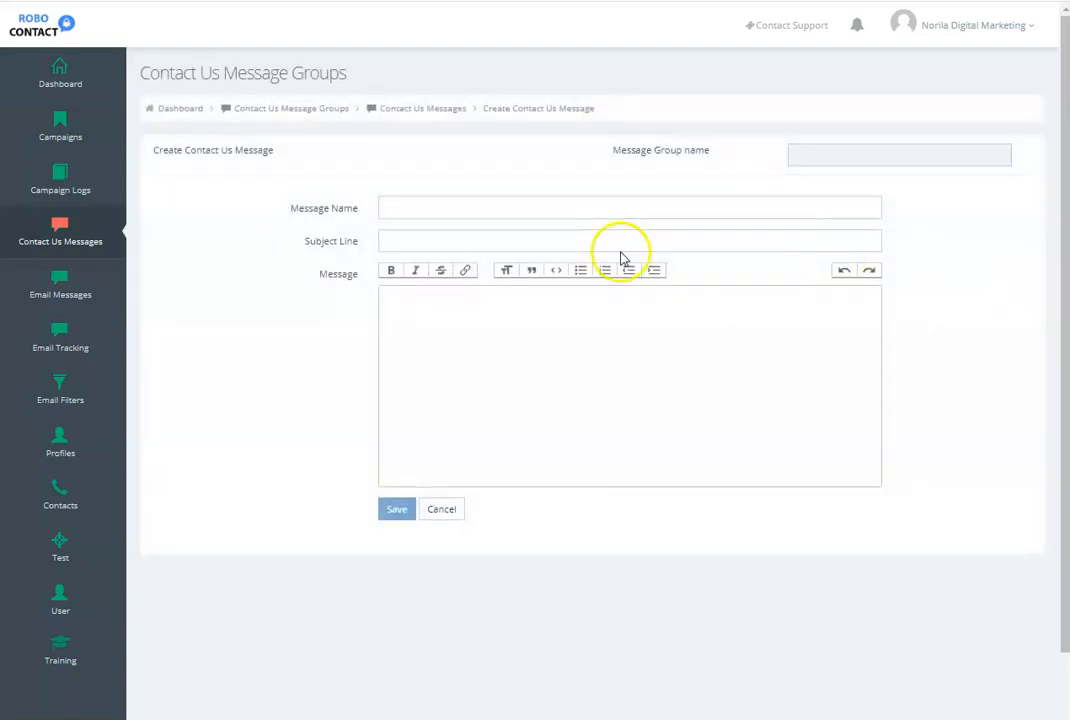
pyautogui.click(392, 207)
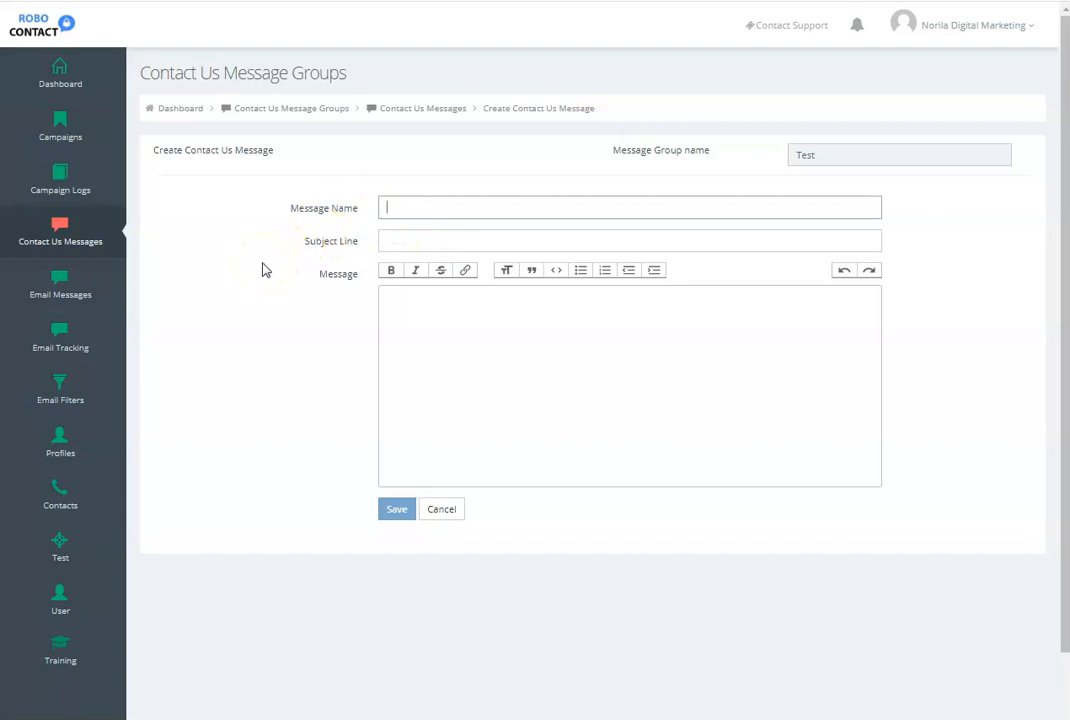
pyautogui.write('Test Message')
pyautogui.click(383, 240)
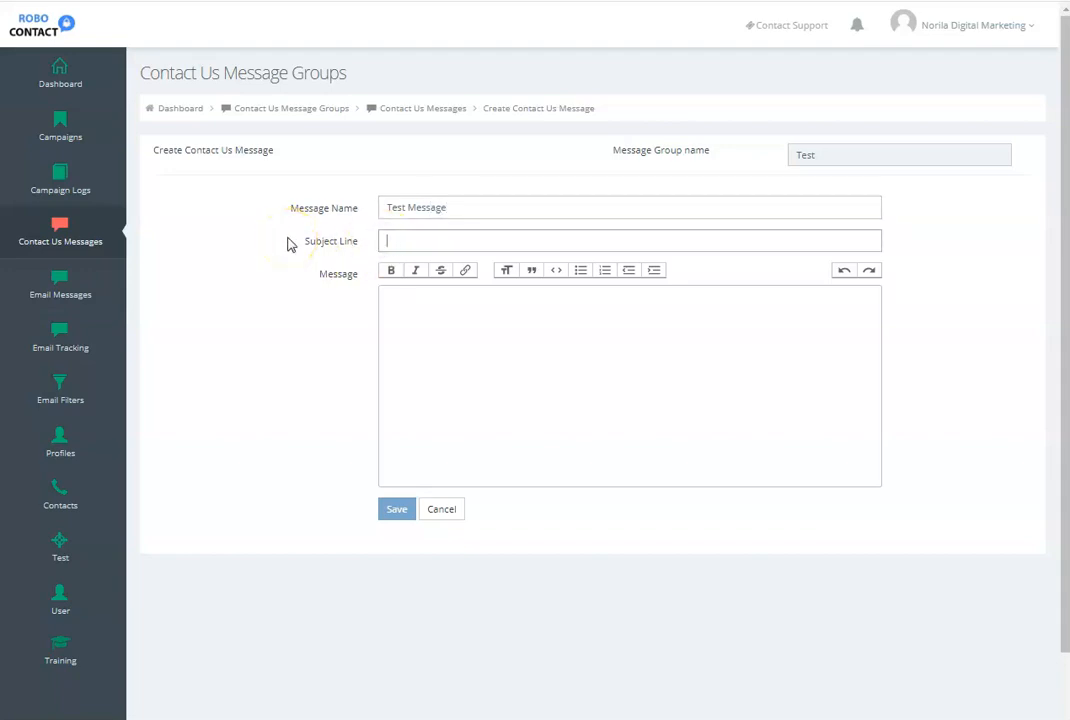
pyautogui.write('Do You Need ')
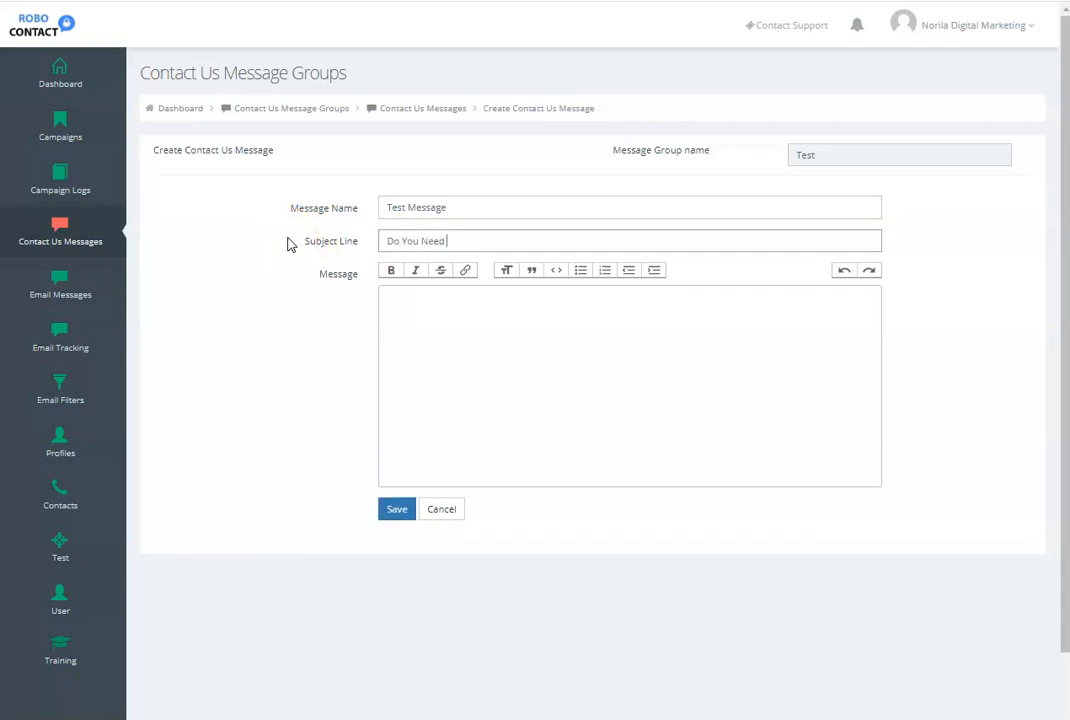
pyautogui.write('More Customers?')
# - Enter "Hey there, I see that your business is open. I would be happy to share with you some ideas...." as the content and save
pyautogui.click(389, 297)
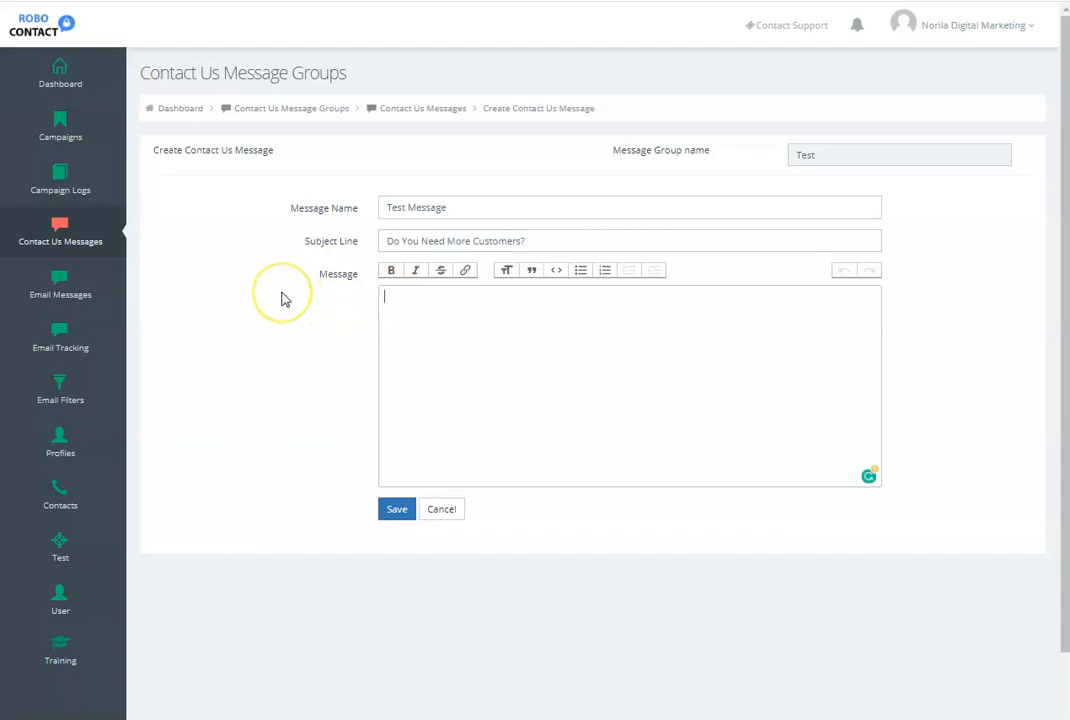
pyautogui.write('Hey there, ')
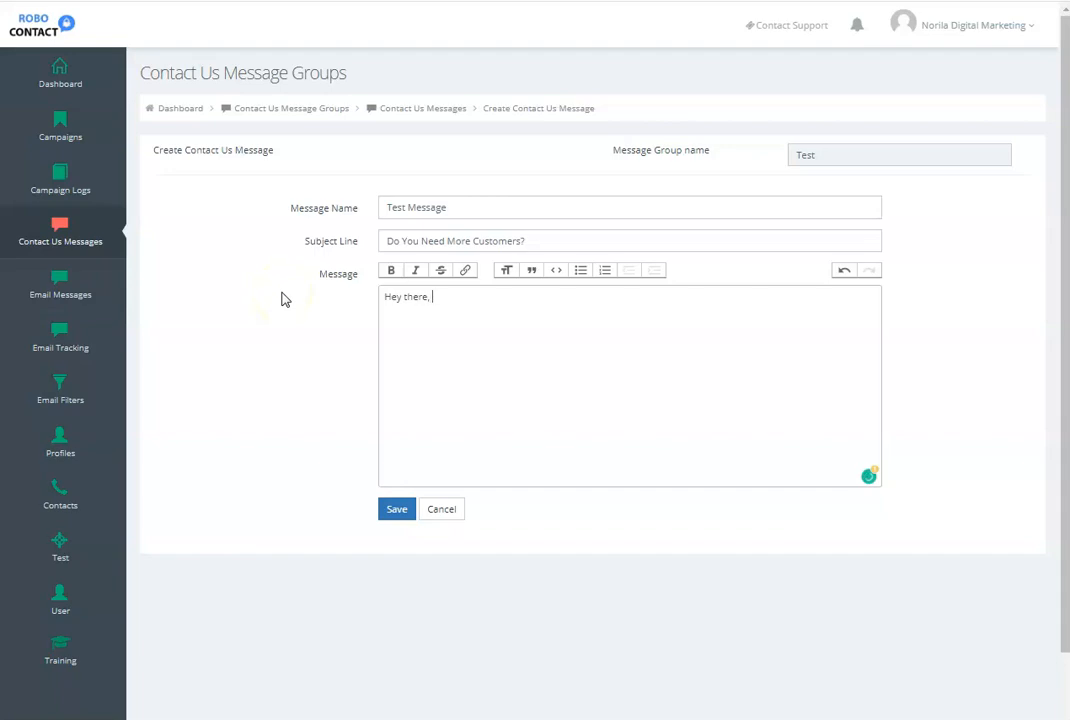
pyautogui.write('I see that your bus')
pyautogui.write('iness is')
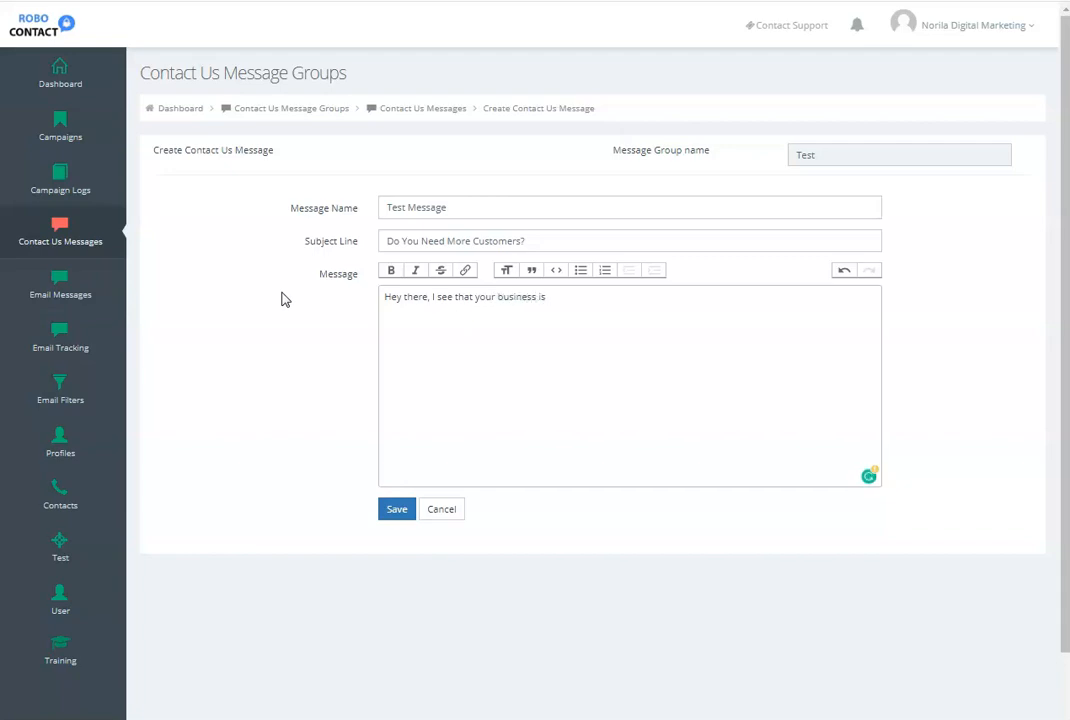
pyautogui.write(' open.')
pyautogui.write('  I would b')
pyautogui.write('e happy to sh')
pyautogui.write('are i')
pyautogui.write('ith you some')
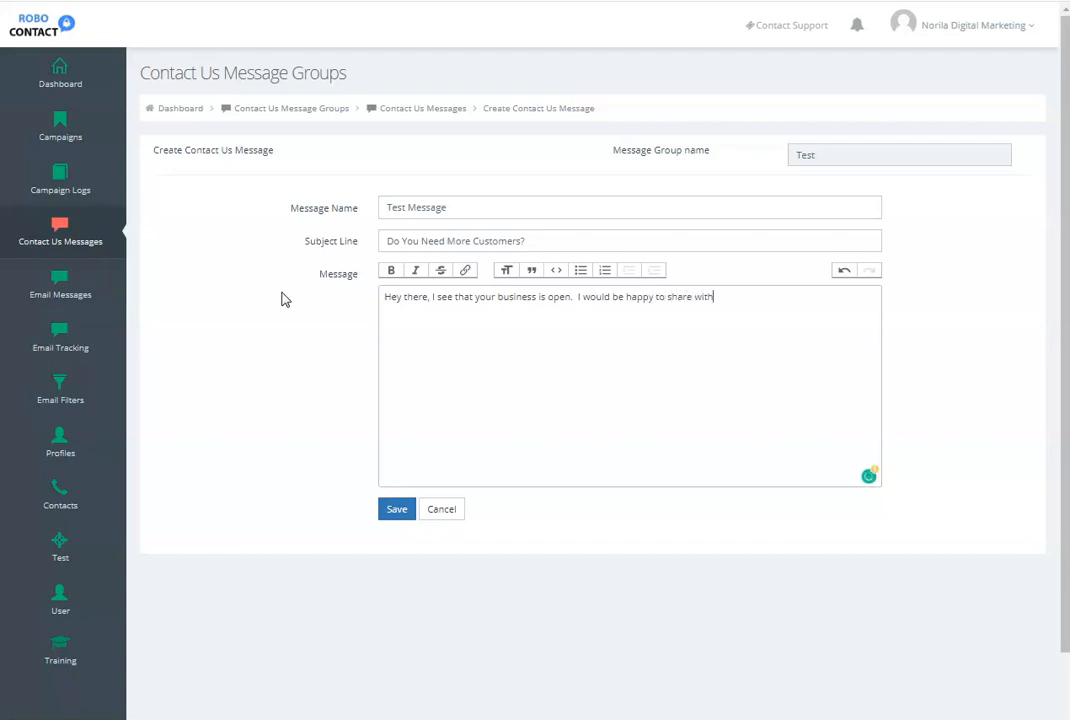
pyautogui.write(' ideas....')
pyautogui.press('Return')
pyautogui.click(396, 514)
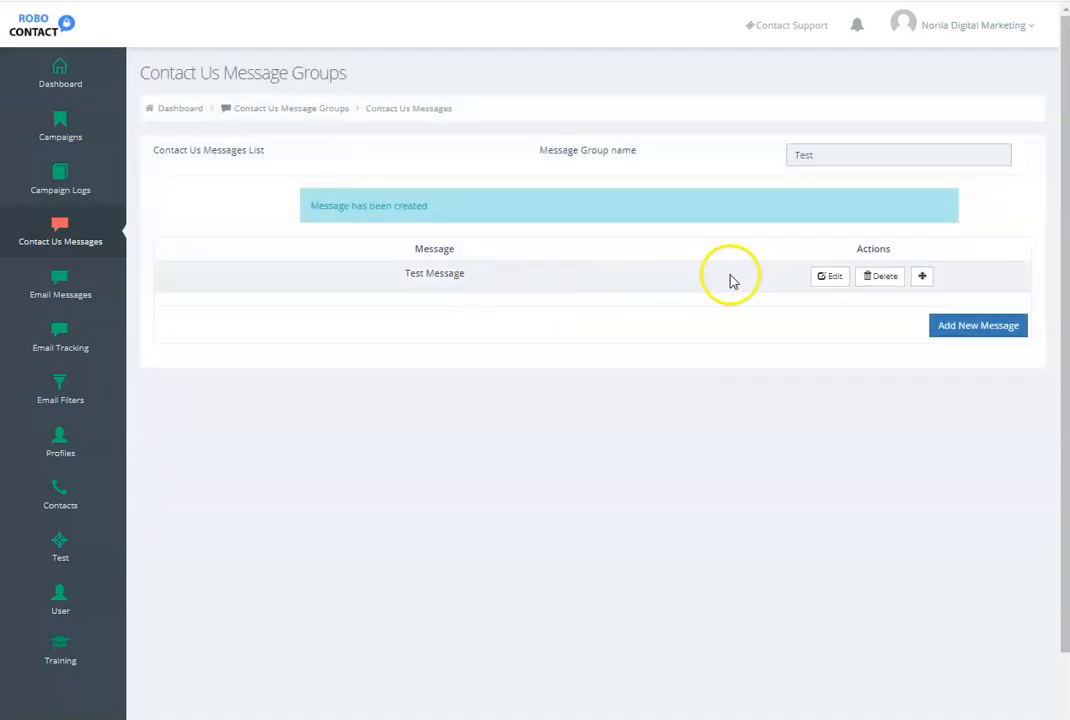
# - Review the saved Test Message in its edit form and leave it without saving
pyautogui.click(829, 277)
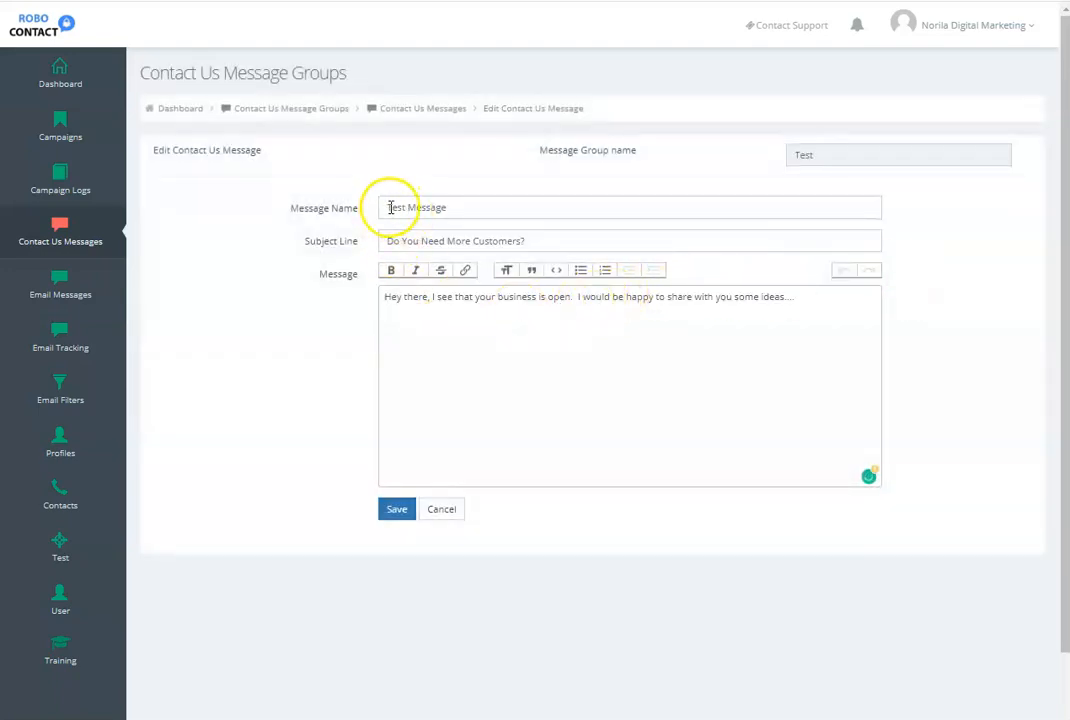
pyautogui.click(453, 234)
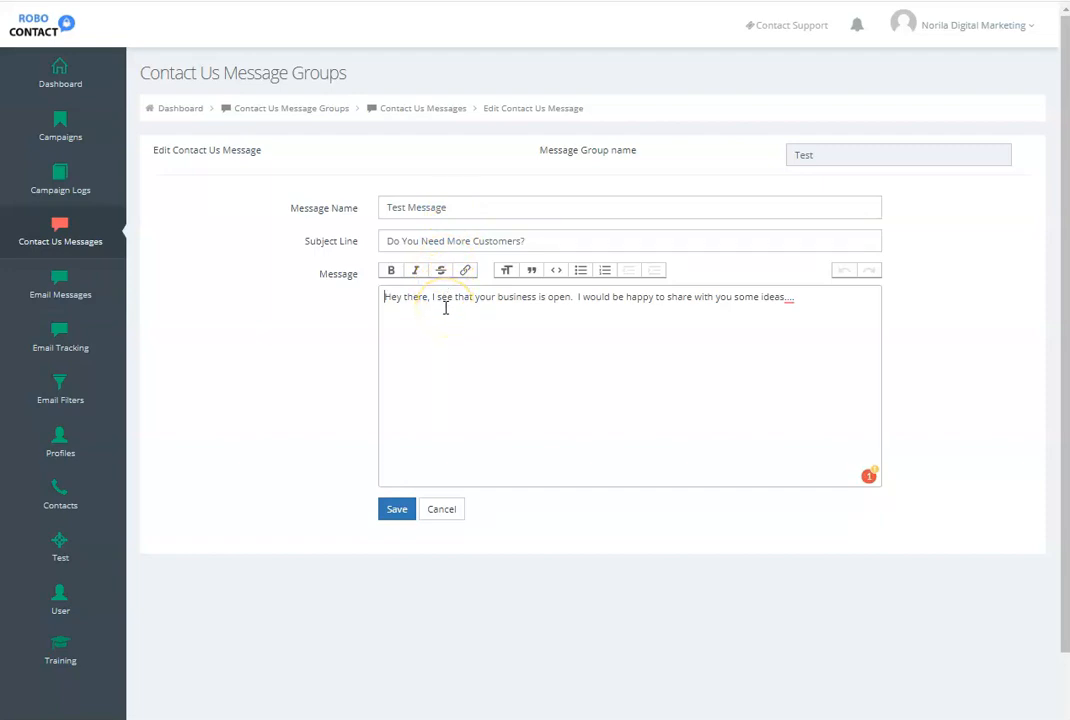
pyautogui.click(443, 510)
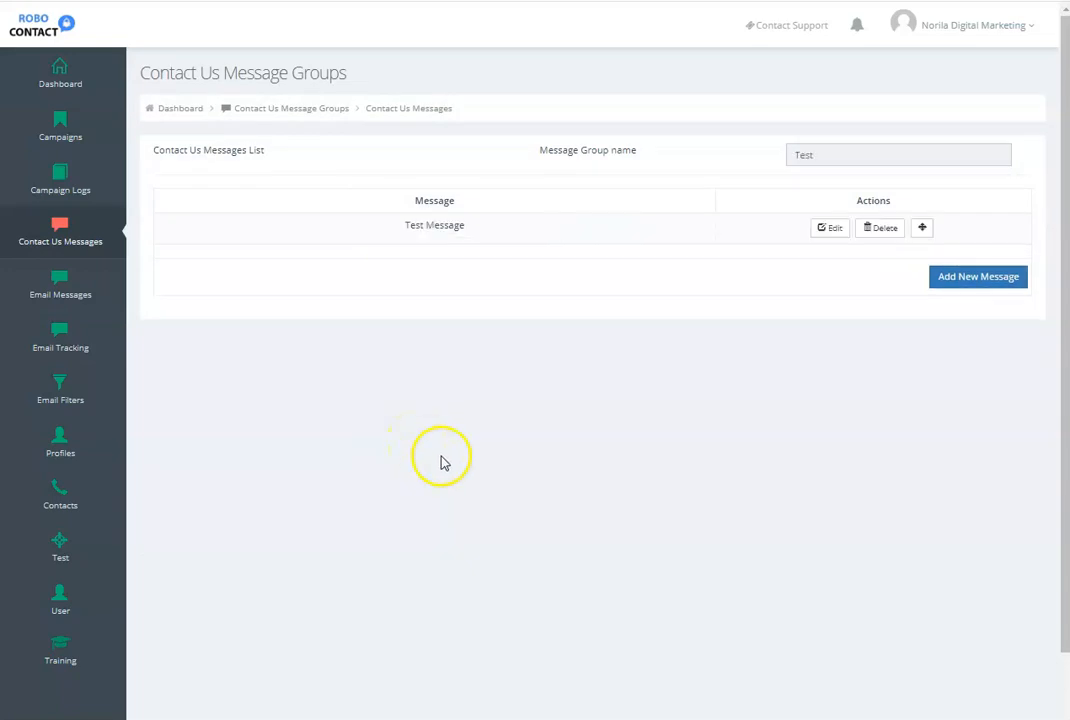
# - Create a new email group named Test in Email Messages and continue to its email form
pyautogui.click(60, 282)
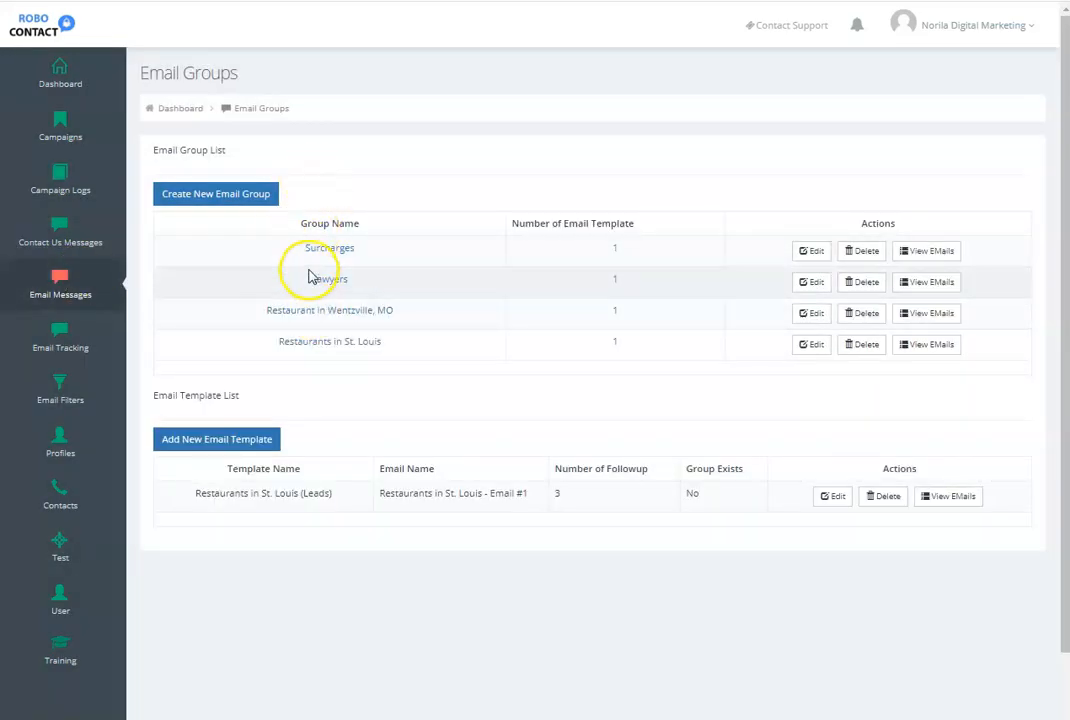
pyautogui.click(229, 195)
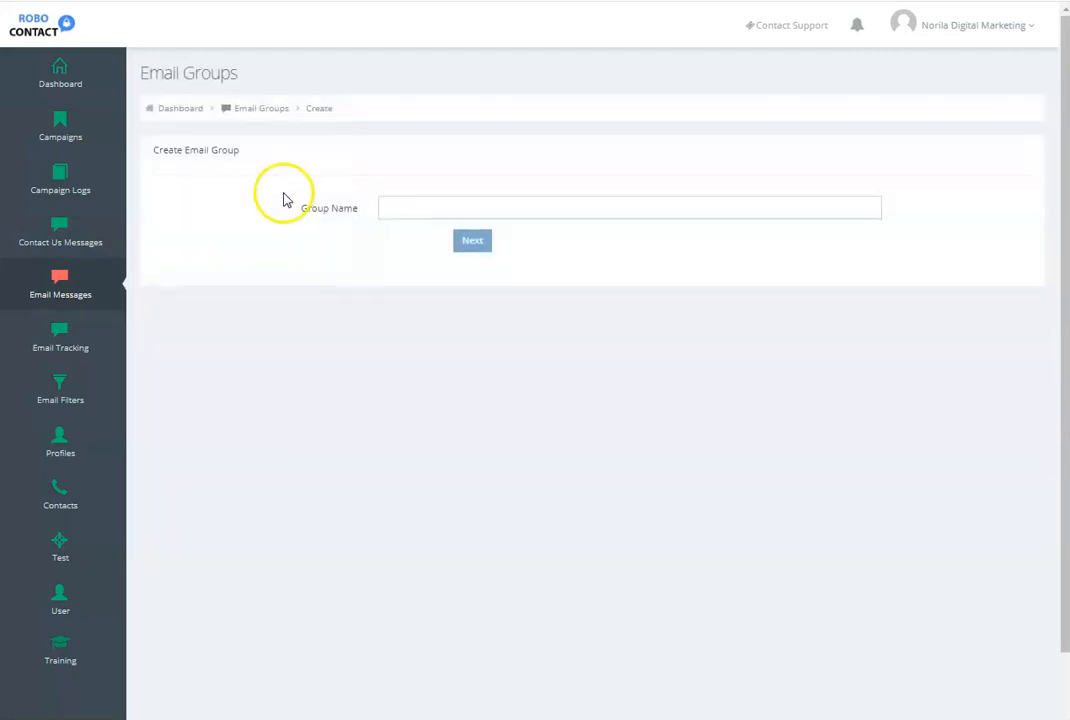
pyautogui.click(425, 208)
pyautogui.write('Te')
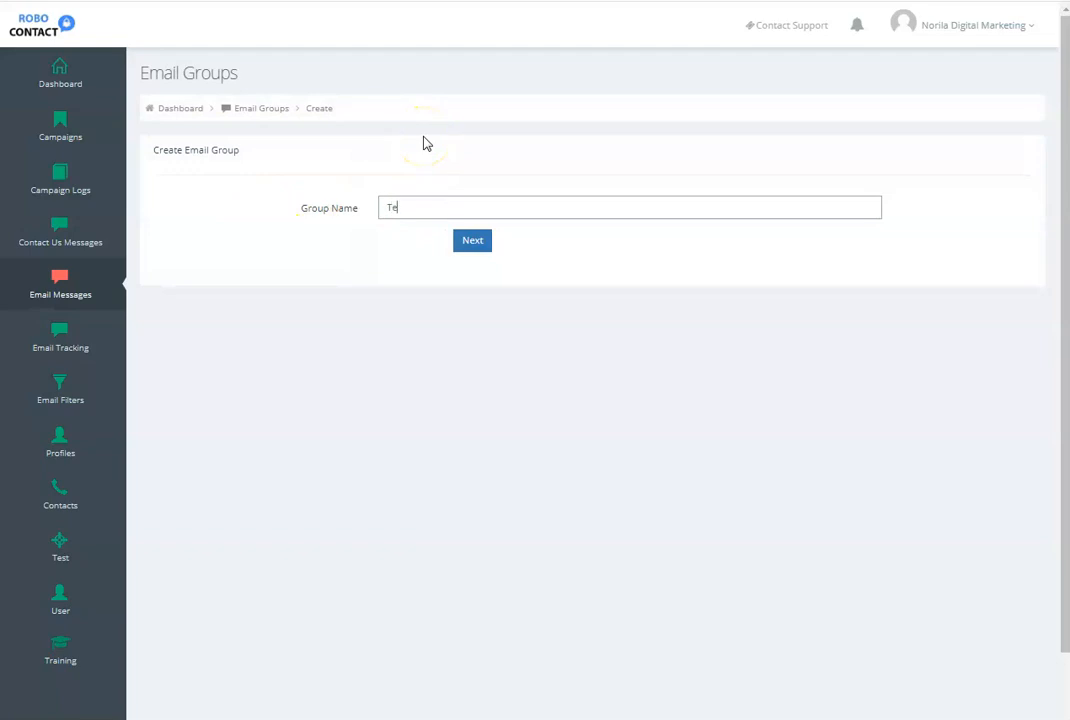
pyautogui.click(473, 243)
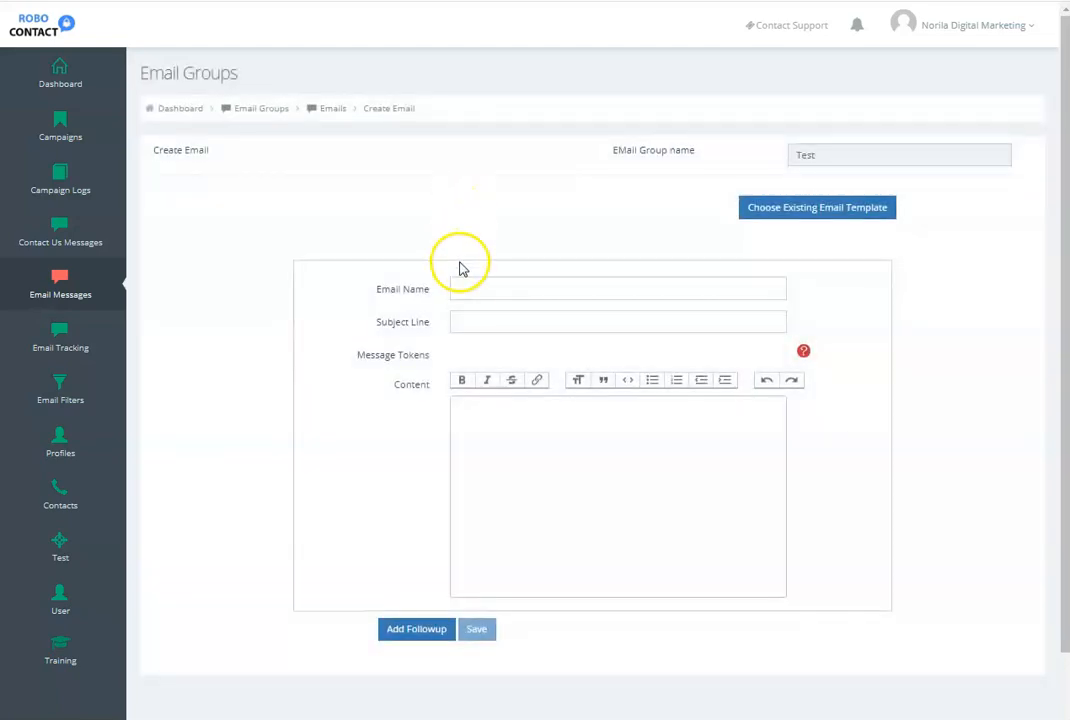
# - Name the email Test and set its subject line to "I Can Help You Get More Customers!"
pyautogui.click(460, 288)
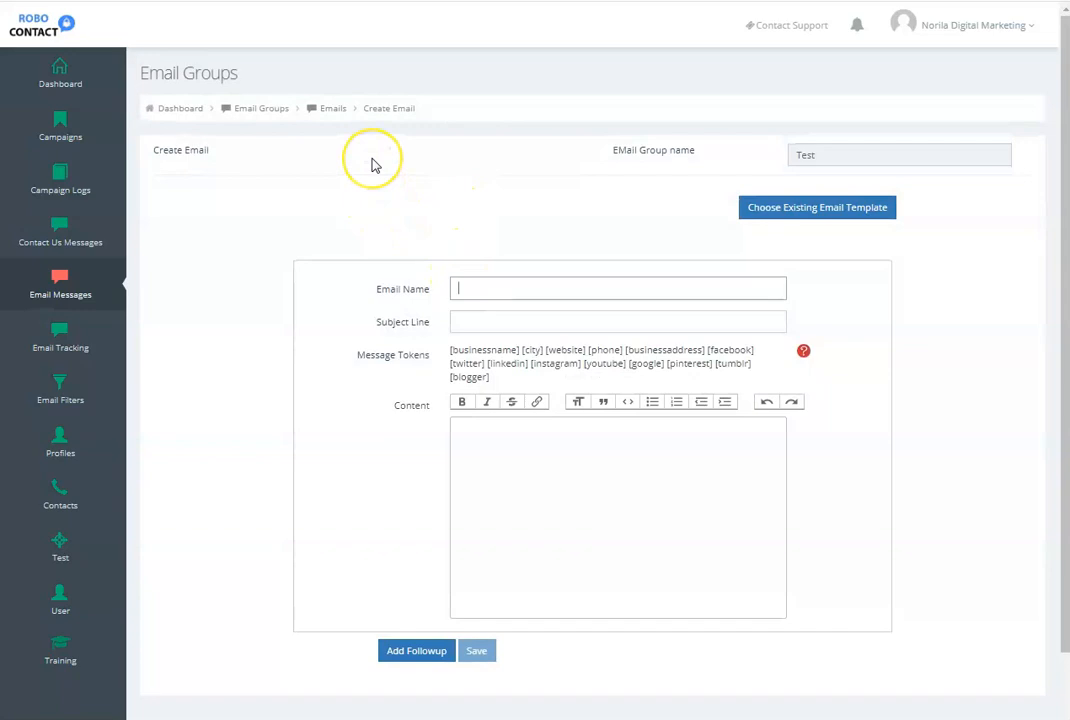
pyautogui.write('Test')
pyautogui.press('Tab')
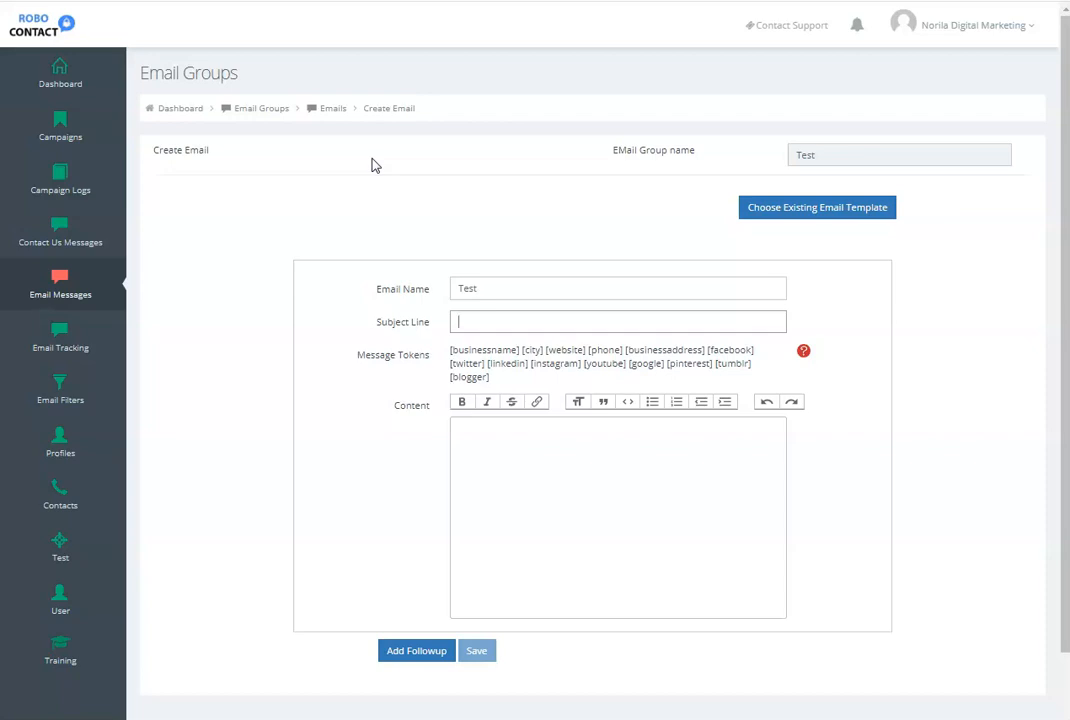
pyautogui.write('I')
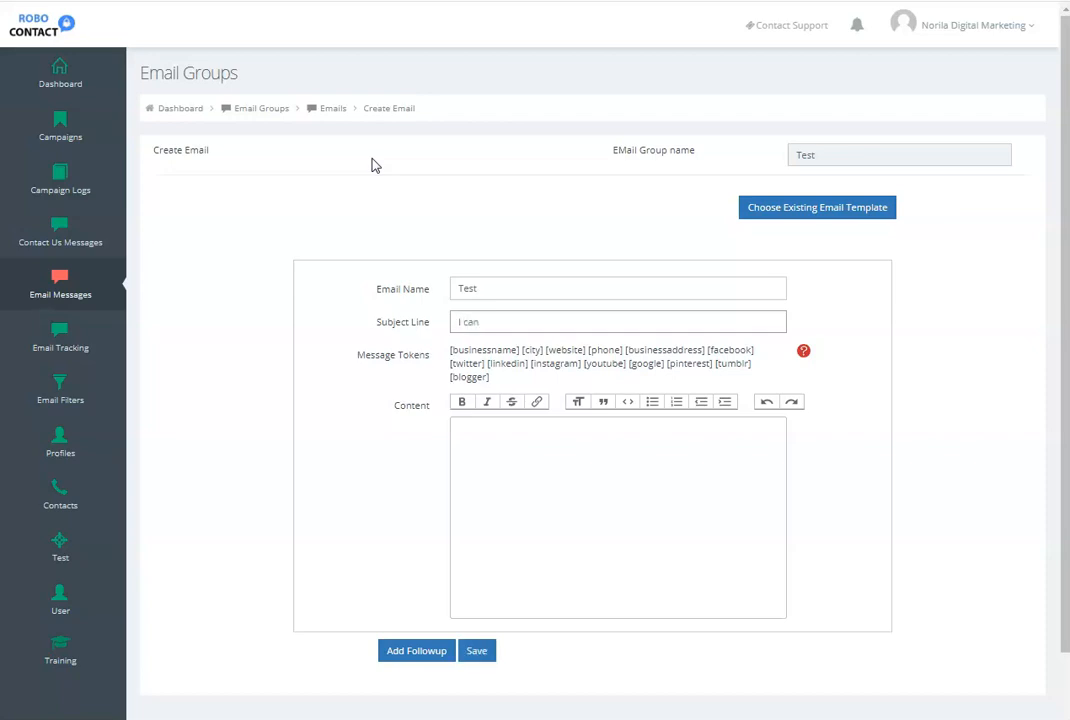
pyautogui.write(' Can Help You Get More Customers')
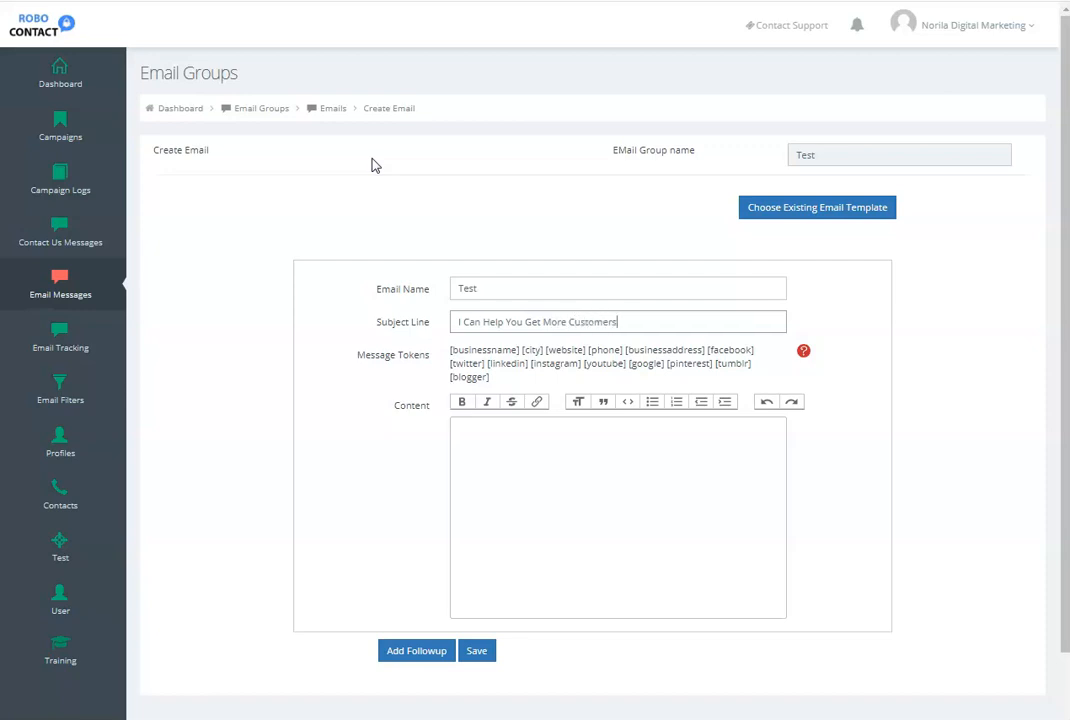
pyautogui.write('!')
# - Fill the email content with the placeholder text "asdfasdfasdf" and "adfsdf", and save the email
pyautogui.press('Tab')
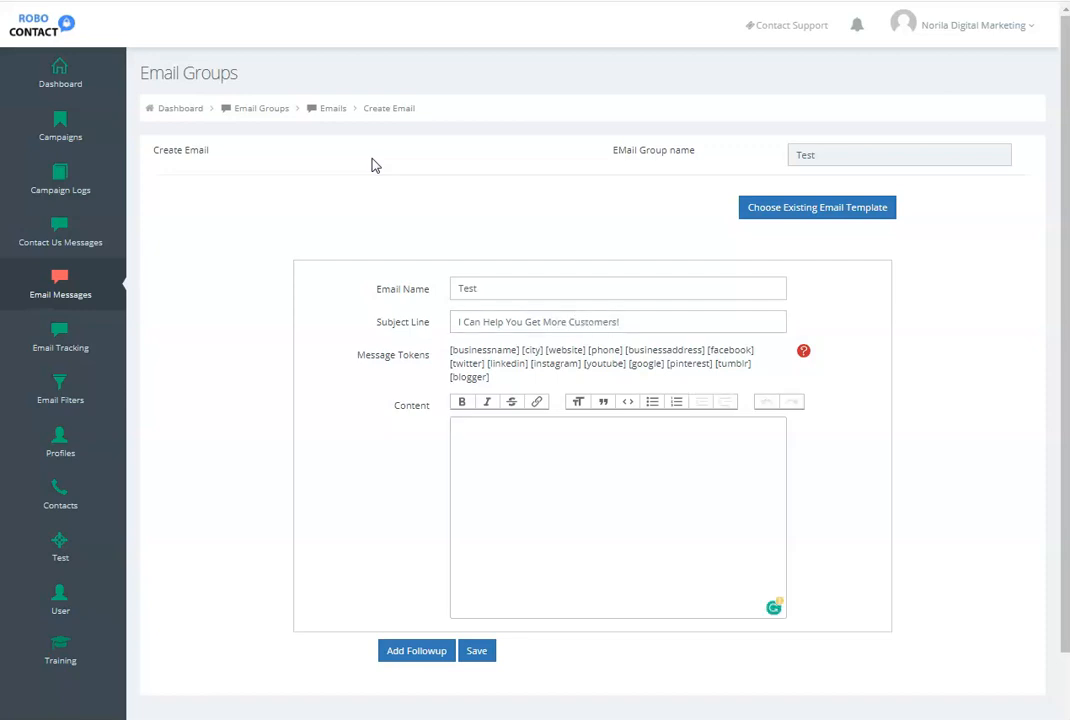
pyautogui.write('asdfasdfasdf ')
pyautogui.write('adfsdf')
pyautogui.click(476, 651)
pyautogui.click(485, 465)
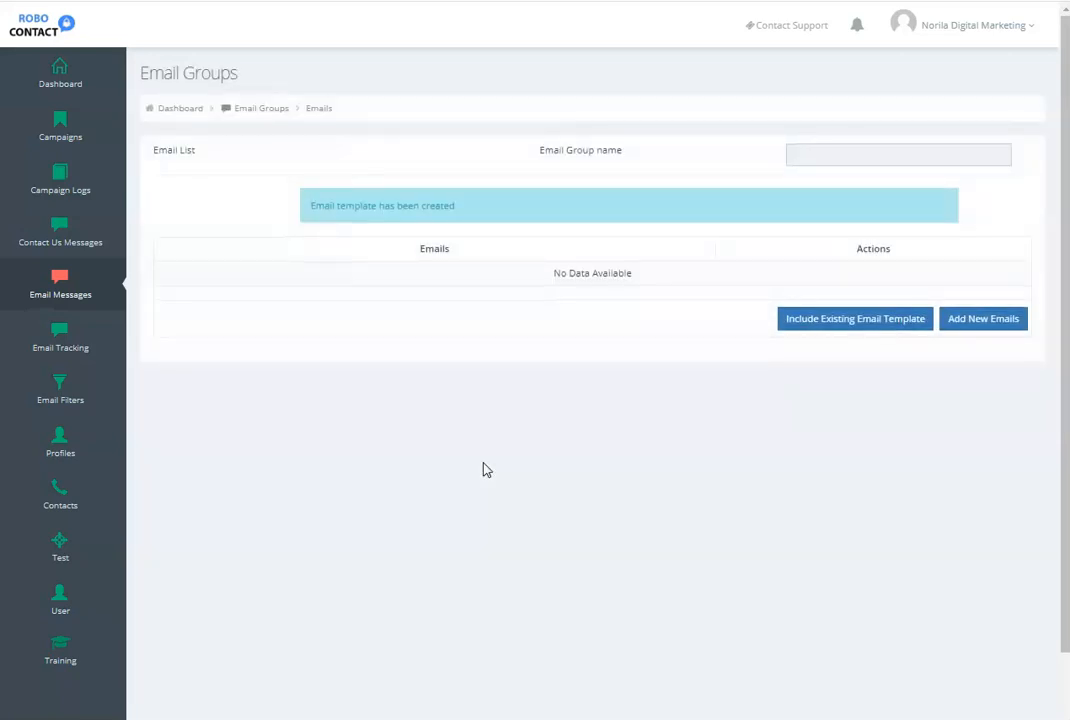
# - Open the Test email for editing and add a follow-up email to its sequence
pyautogui.click(955, 326)
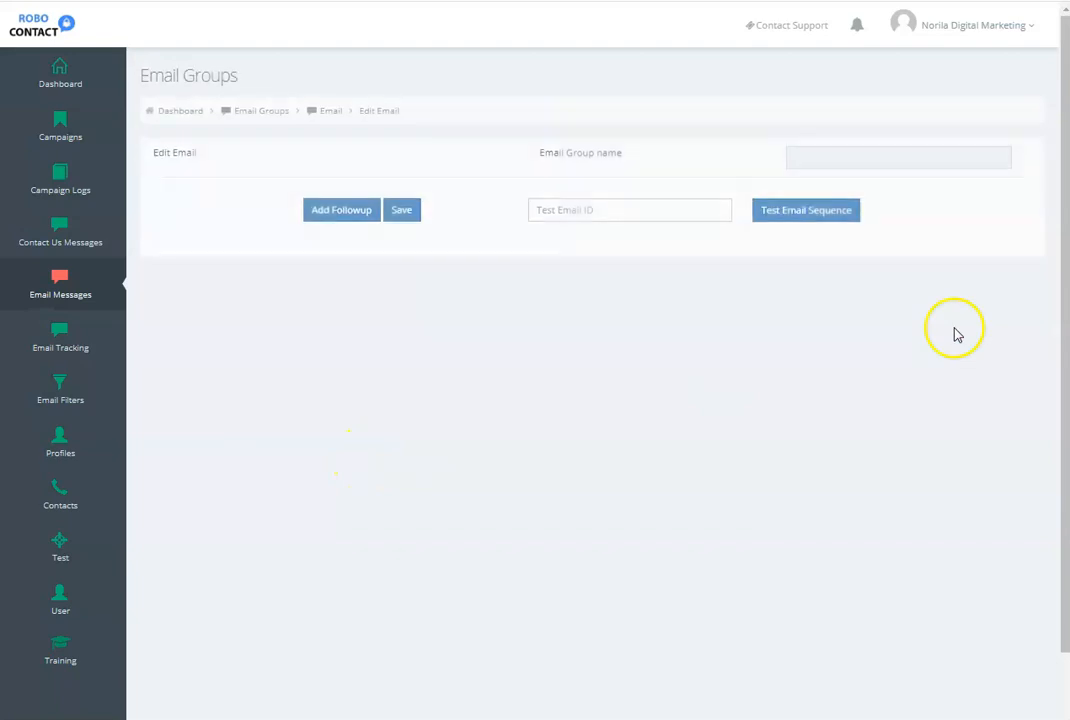
pyautogui.click(341, 210)
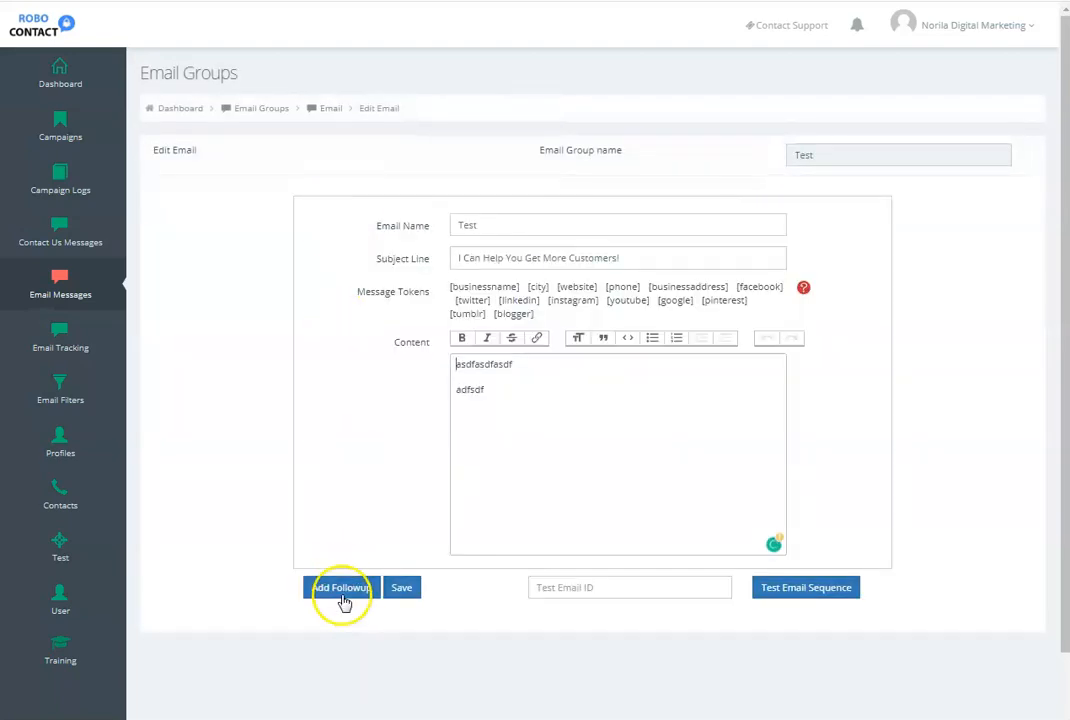
pyautogui.click(341, 588)
pyautogui.scroll(-3, 341, 580)
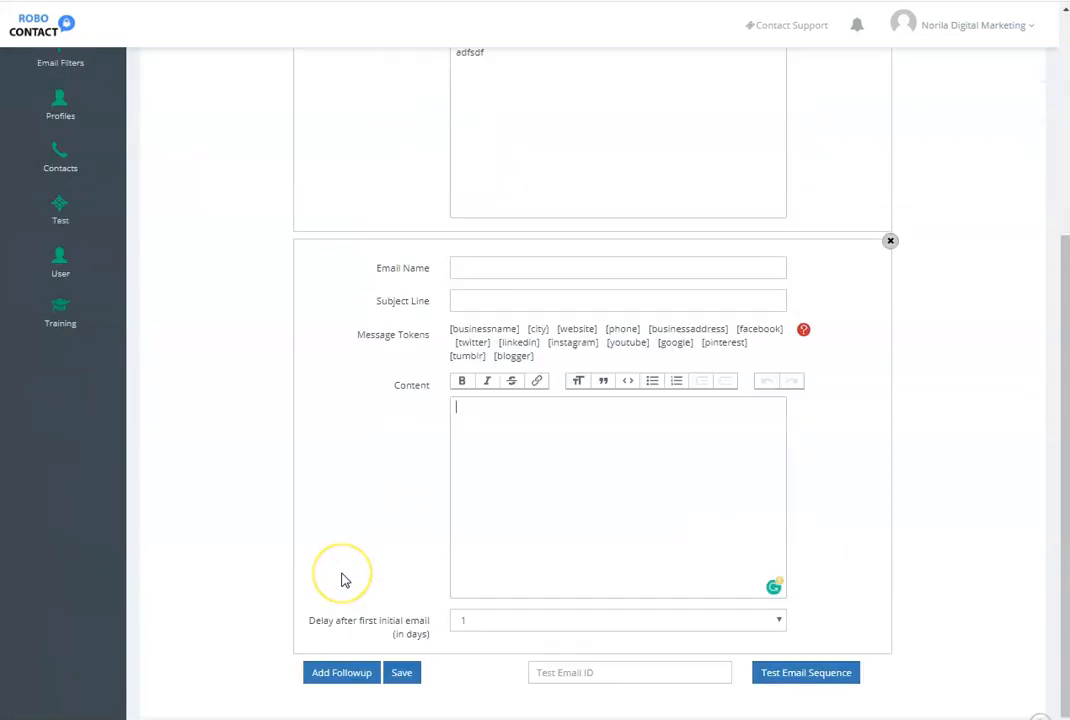
pyautogui.scroll(-1, 341, 580)
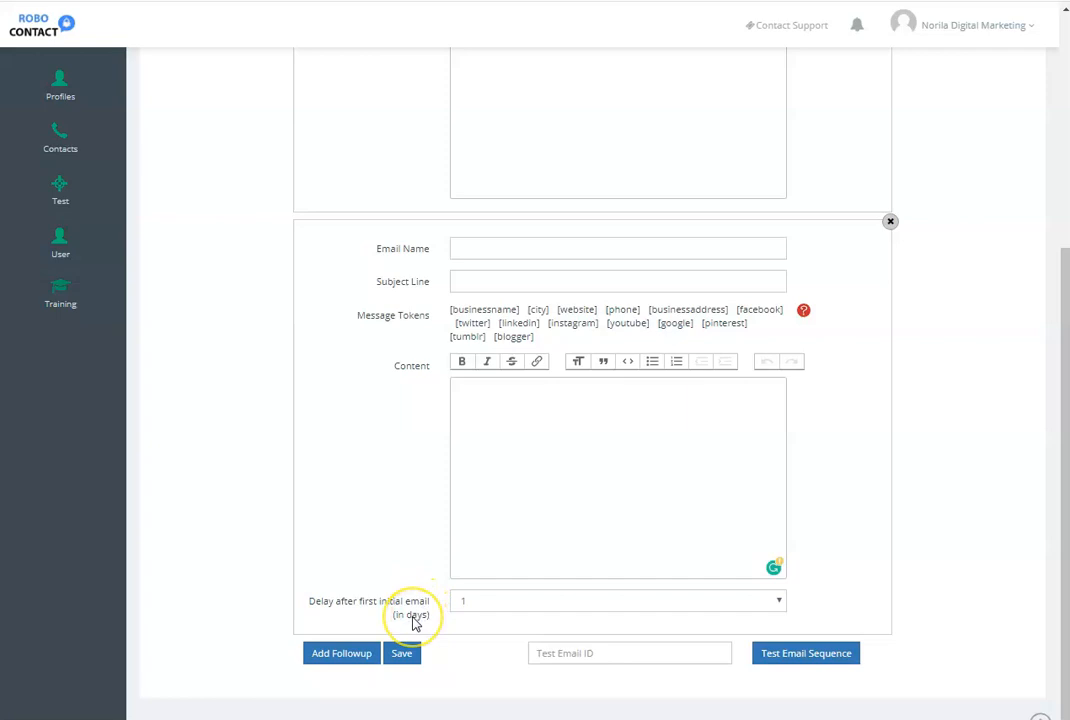
# - Check the delay options of the blank follow-up email and try to save the sequence
pyautogui.scroll(3, 415, 622)
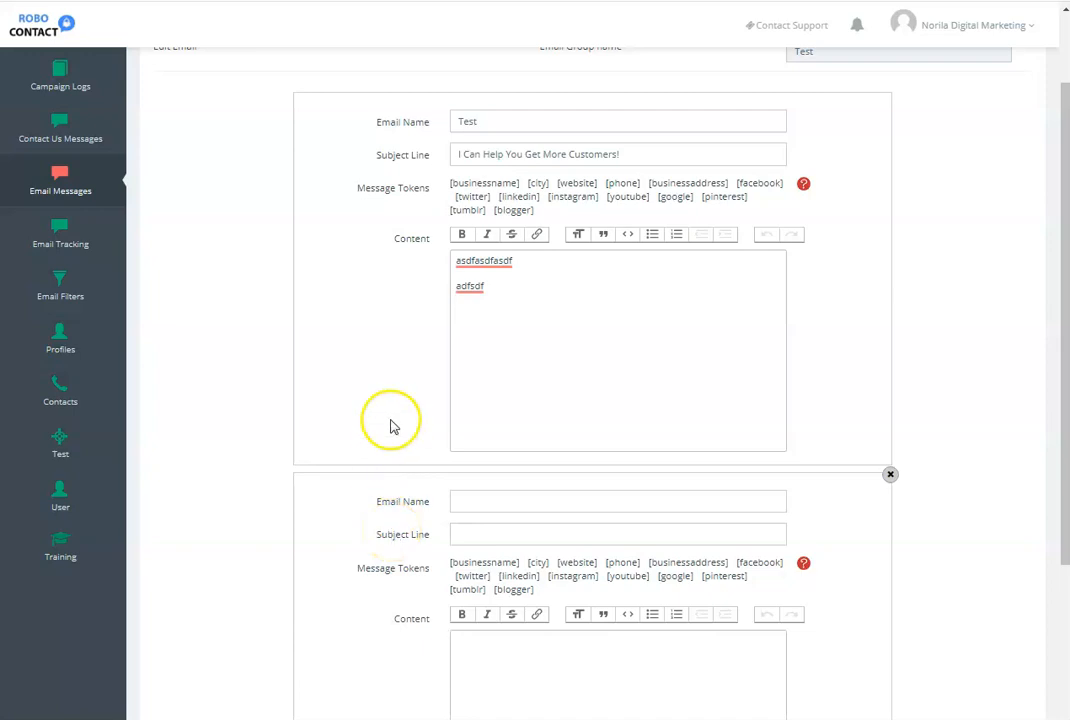
pyautogui.scroll(-3, 394, 378)
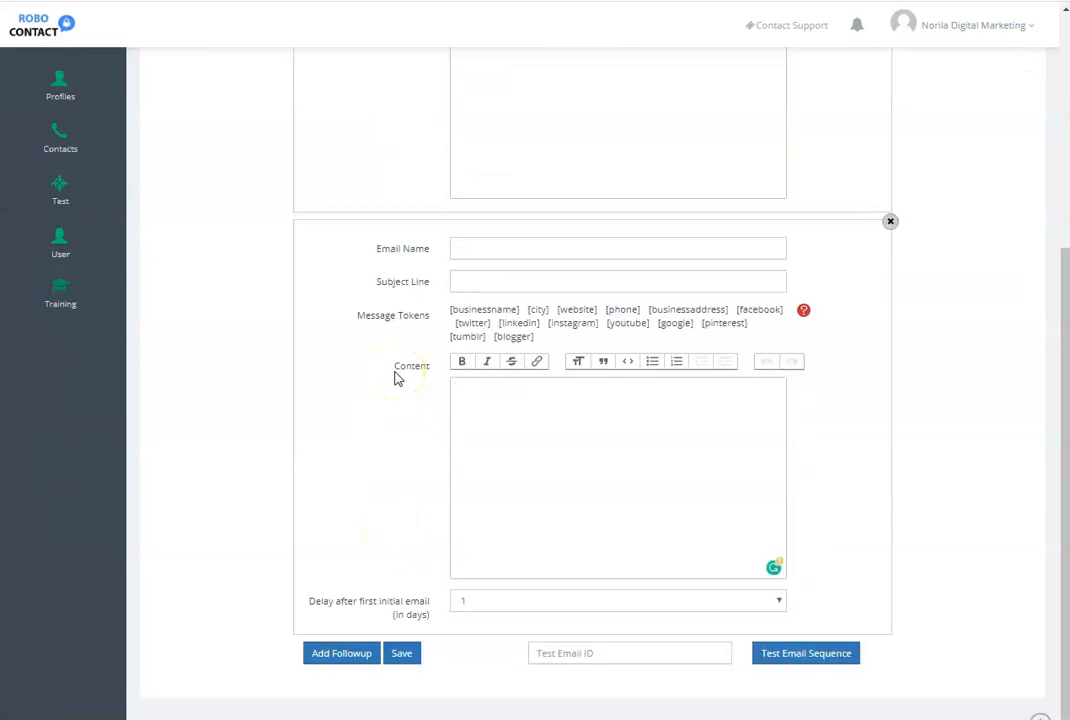
pyautogui.click(476, 604)
pyautogui.click(476, 604)
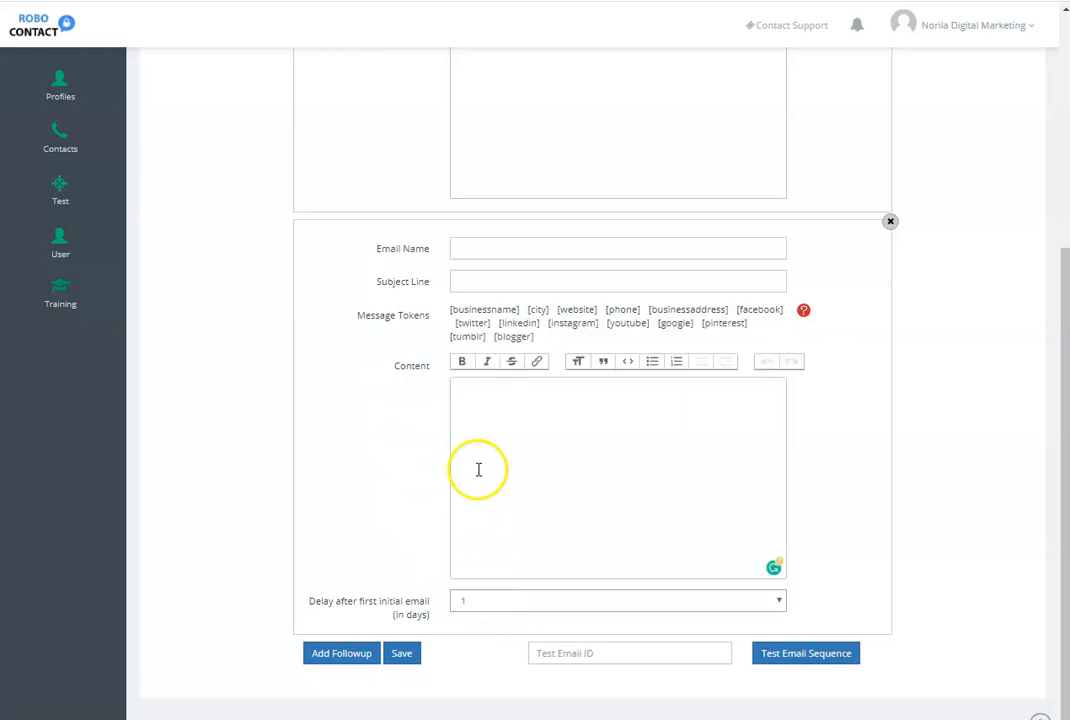
pyautogui.click(401, 653)
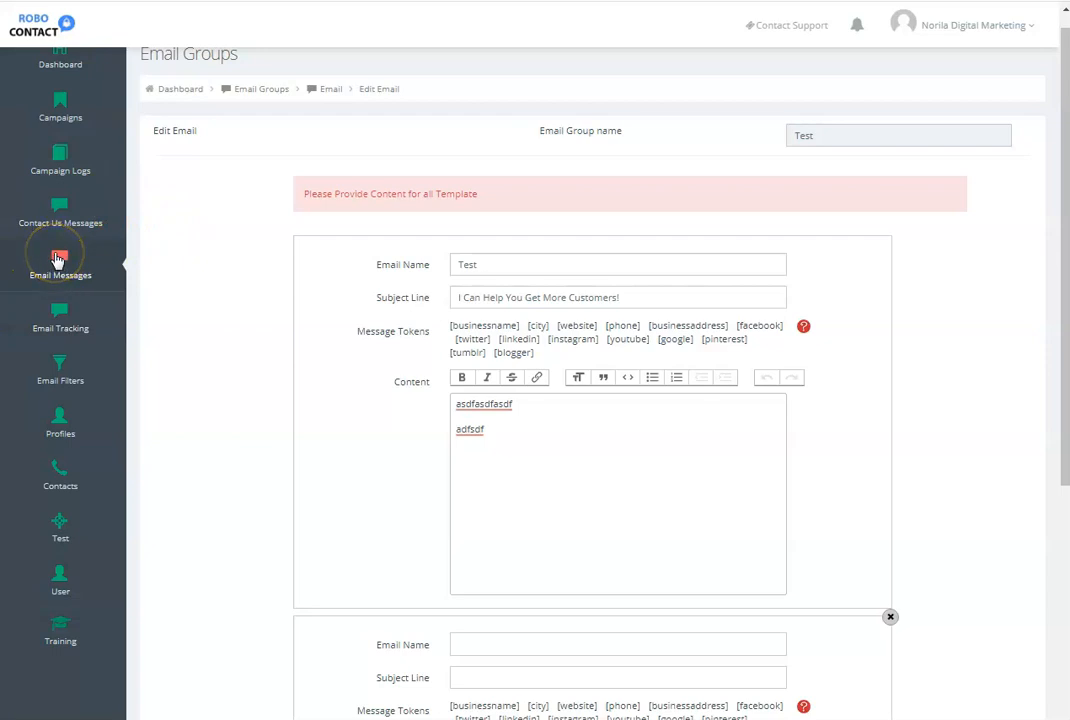
# - Open Email Filters and examine the existing filter expressions
pyautogui.click(57, 370)
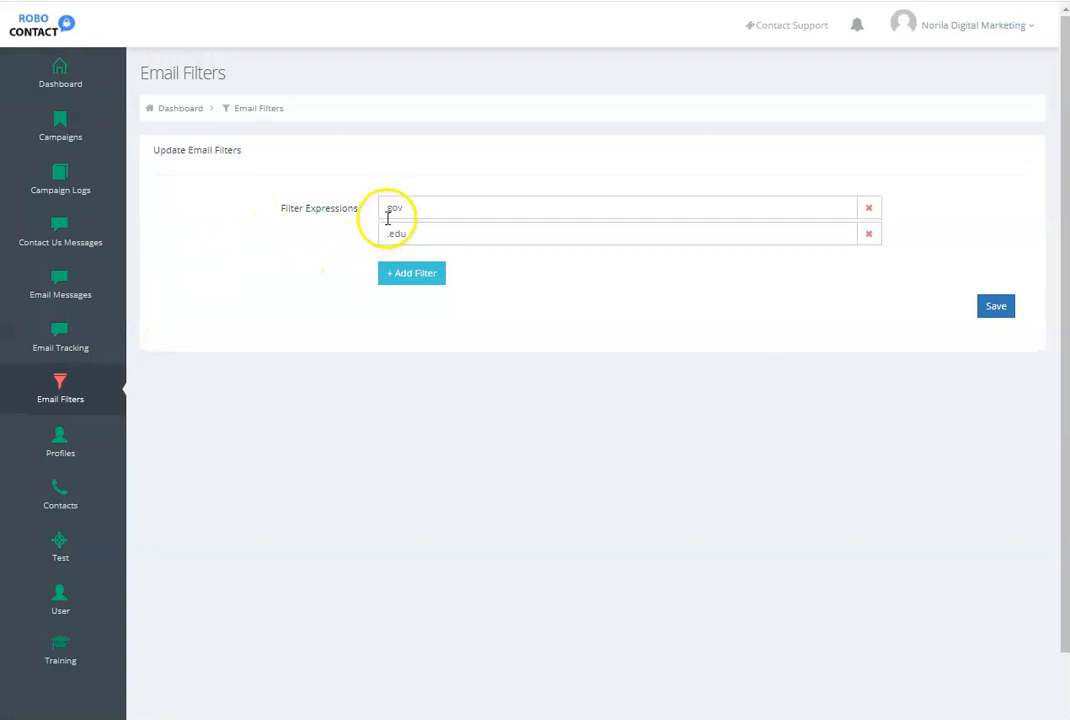
pyautogui.click(391, 236)
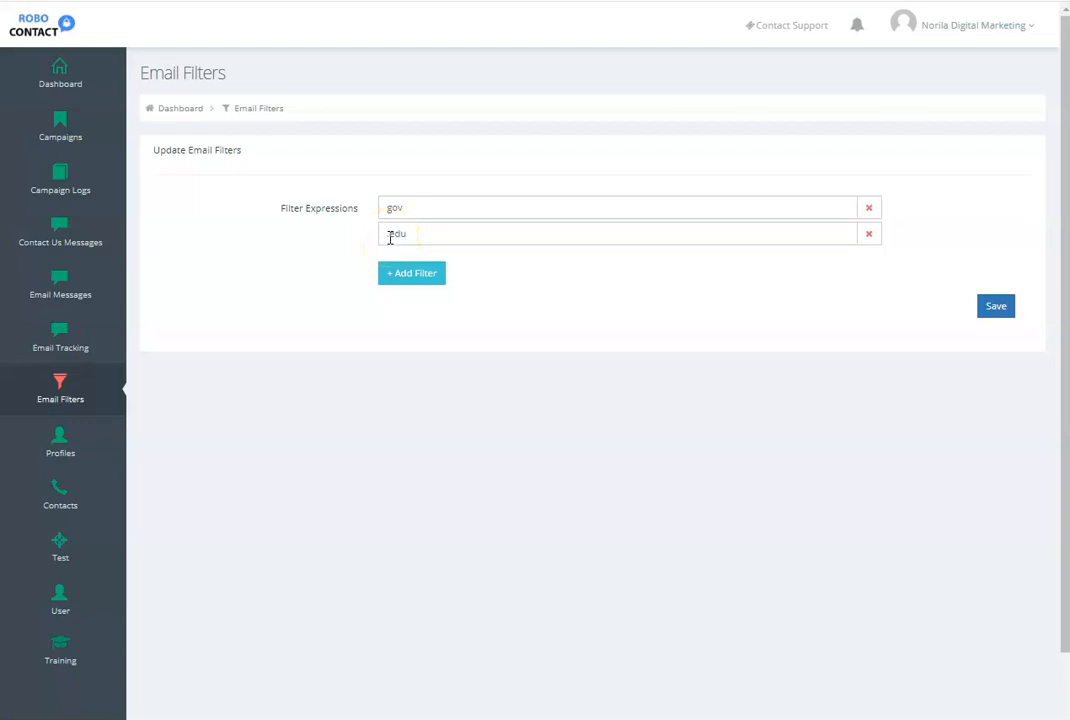
pyautogui.click(394, 208)
pyautogui.click(395, 234)
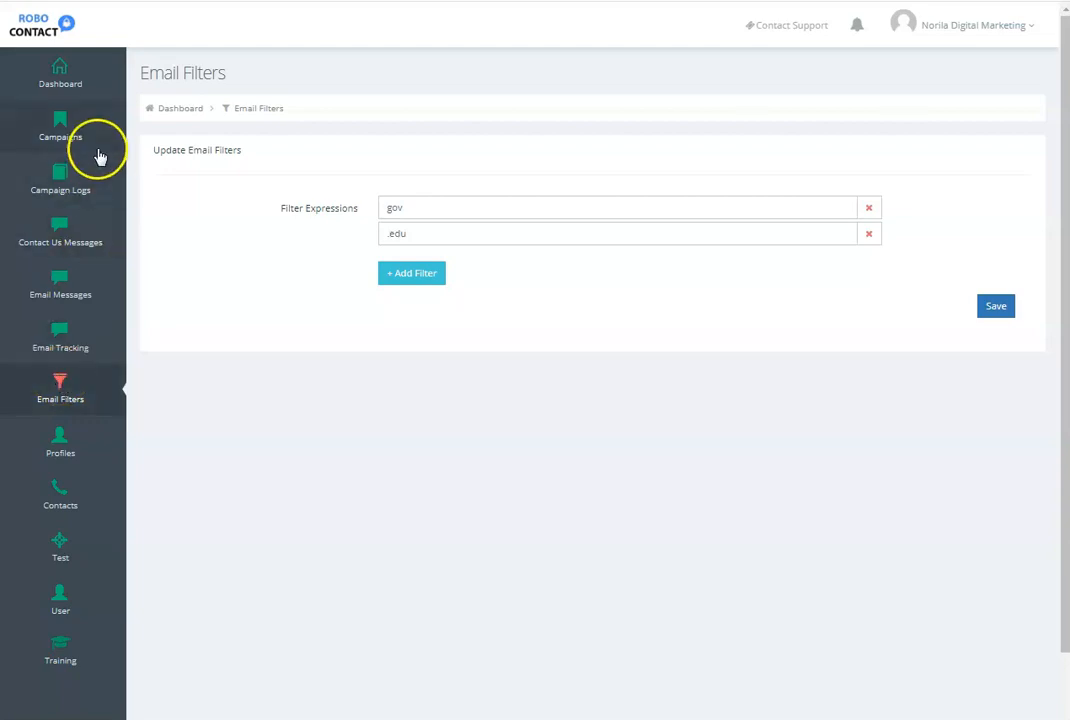
# - Start creating a new campaign and name it "Roofers in Warrenton, MO"
pyautogui.click(57, 118)
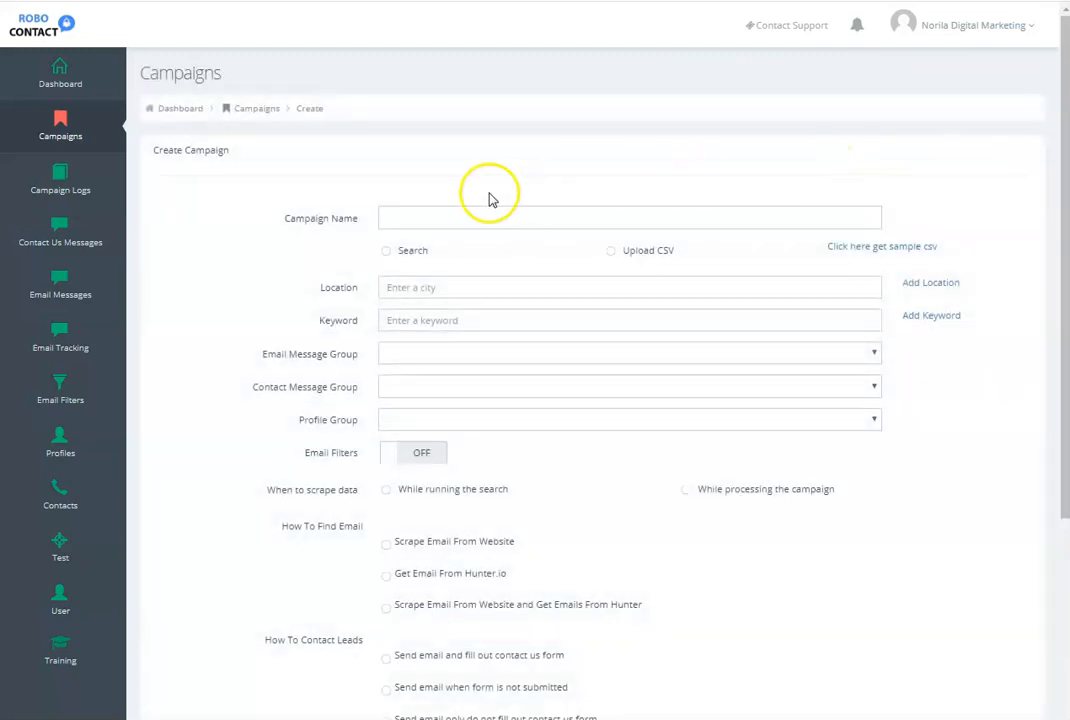
pyautogui.click(419, 217)
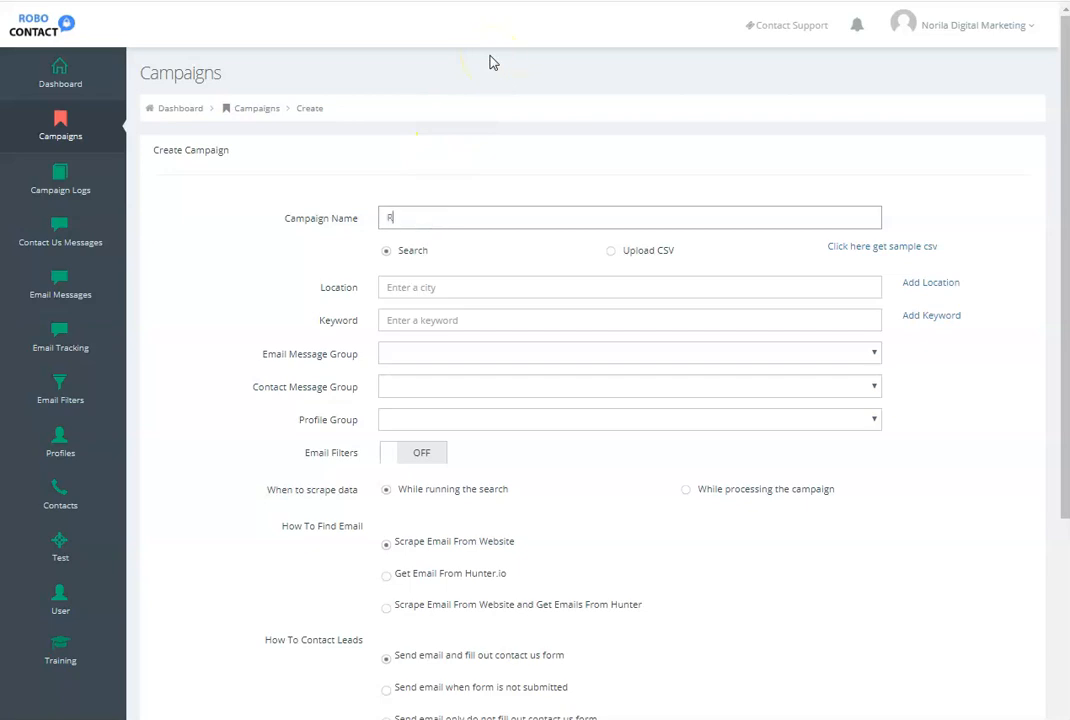
pyautogui.write('Roofers in Warrenton,')
pyautogui.write('MO')
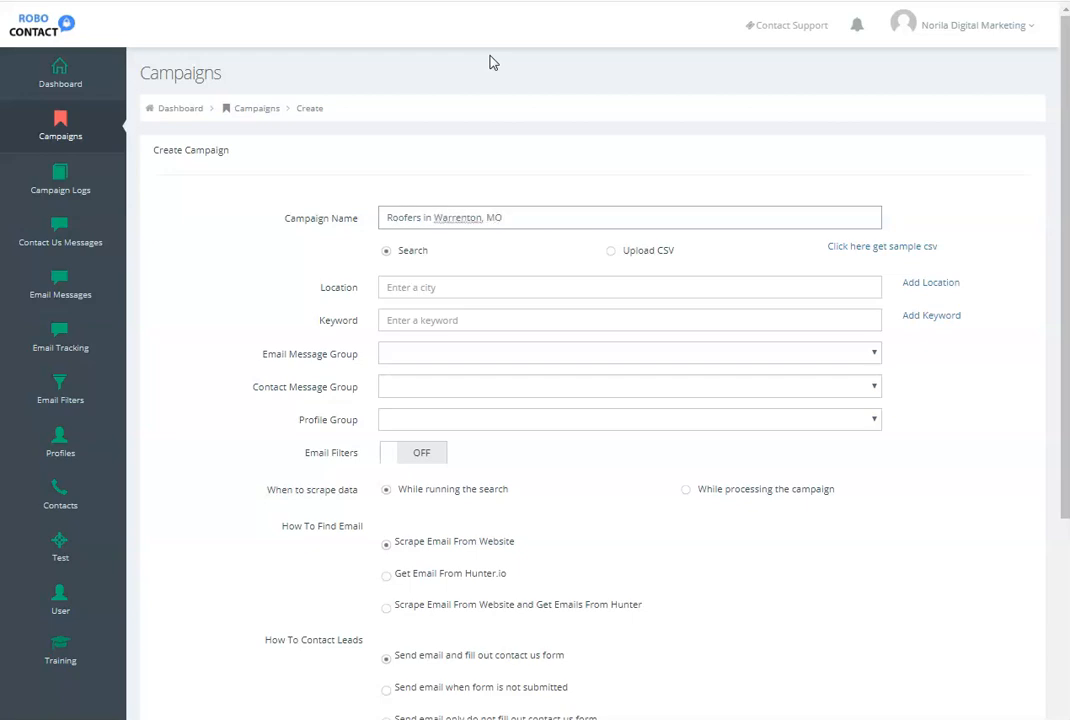
# - Set the campaign location to Warrenton, MO, USA and add Wright City, MO, USA as a second location
pyautogui.click(429, 287)
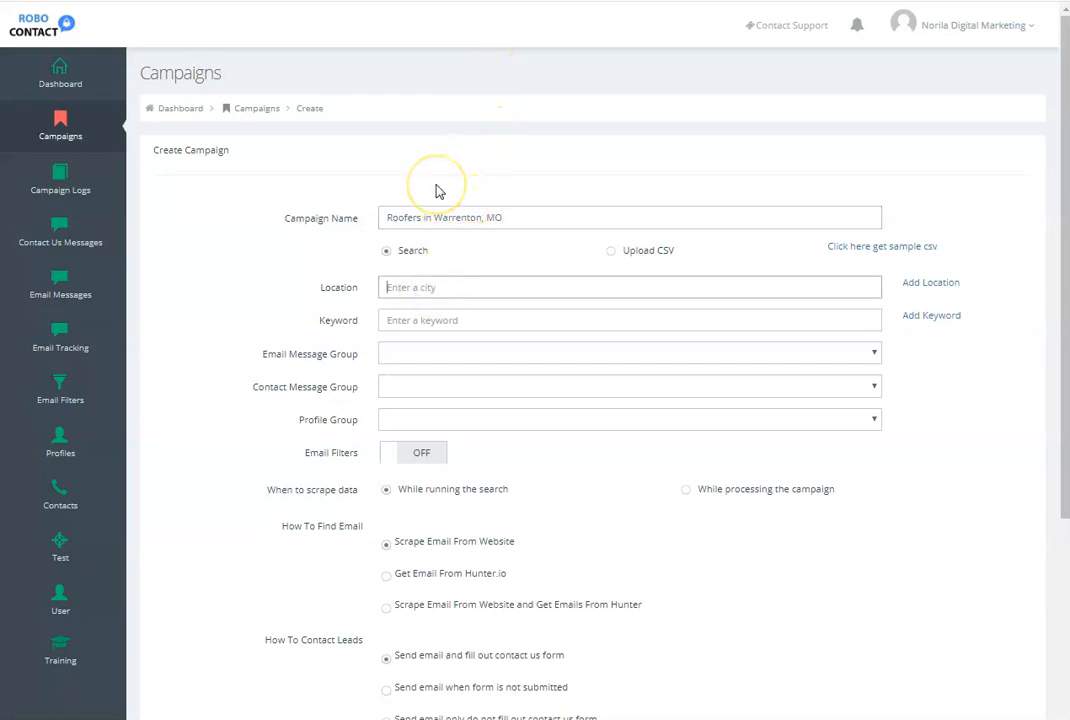
pyautogui.write('warrenton')
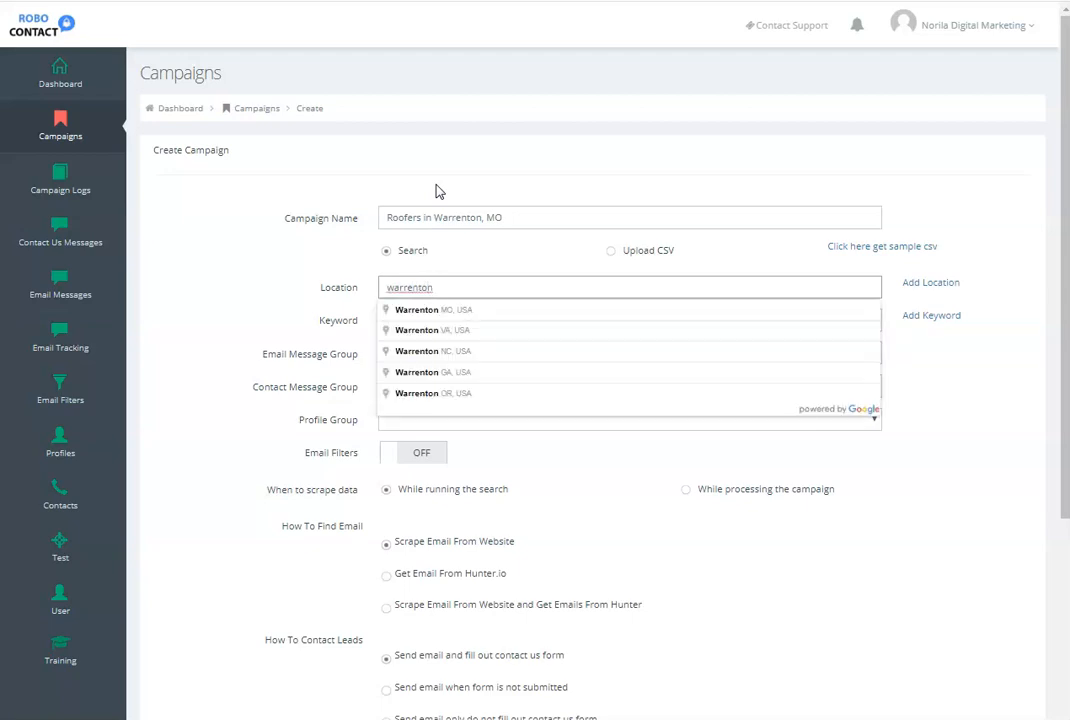
pyautogui.click(425, 312)
pyautogui.click(936, 283)
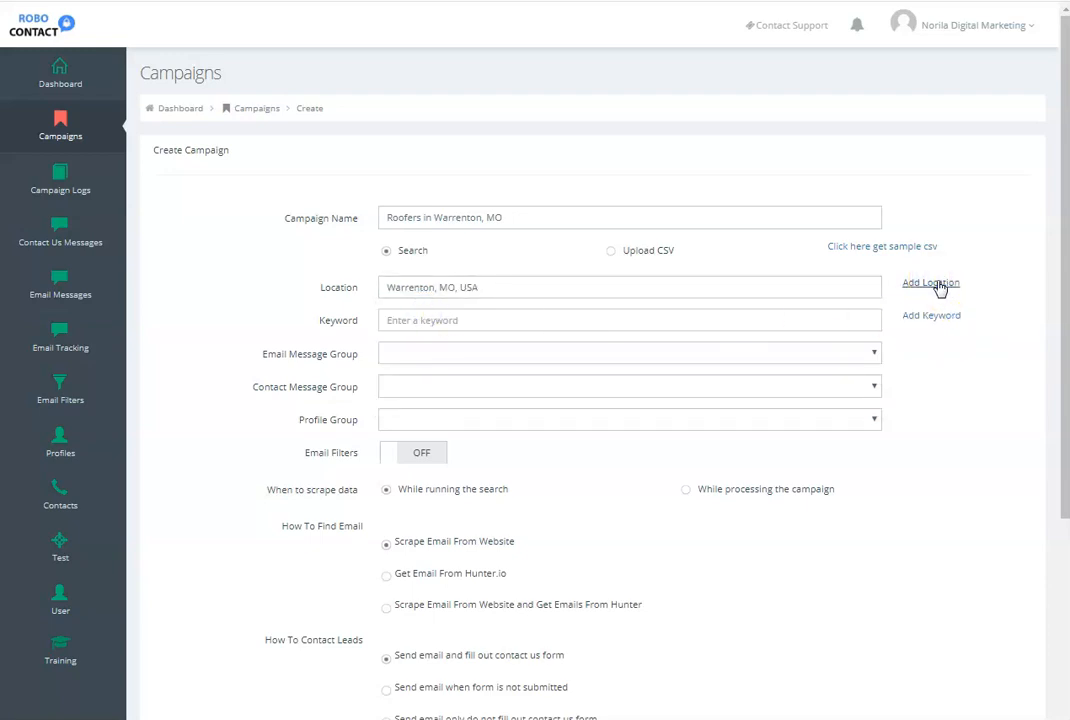
pyautogui.click(936, 284)
pyautogui.click(404, 321)
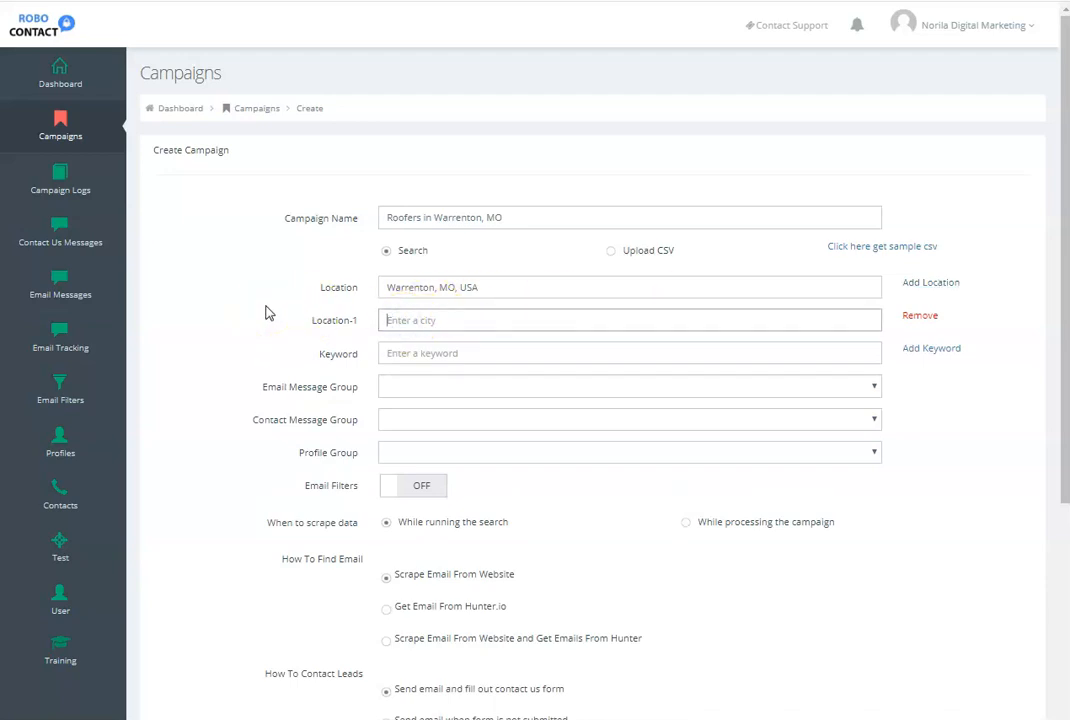
pyautogui.write('Wright City, Mo')
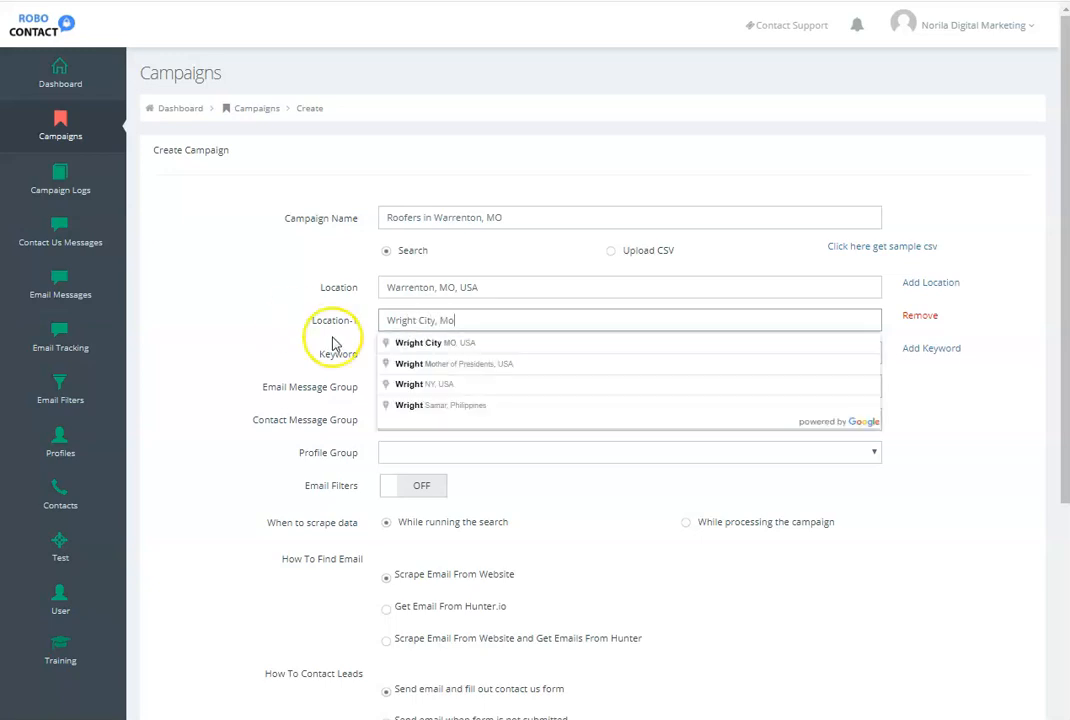
pyautogui.click(425, 342)
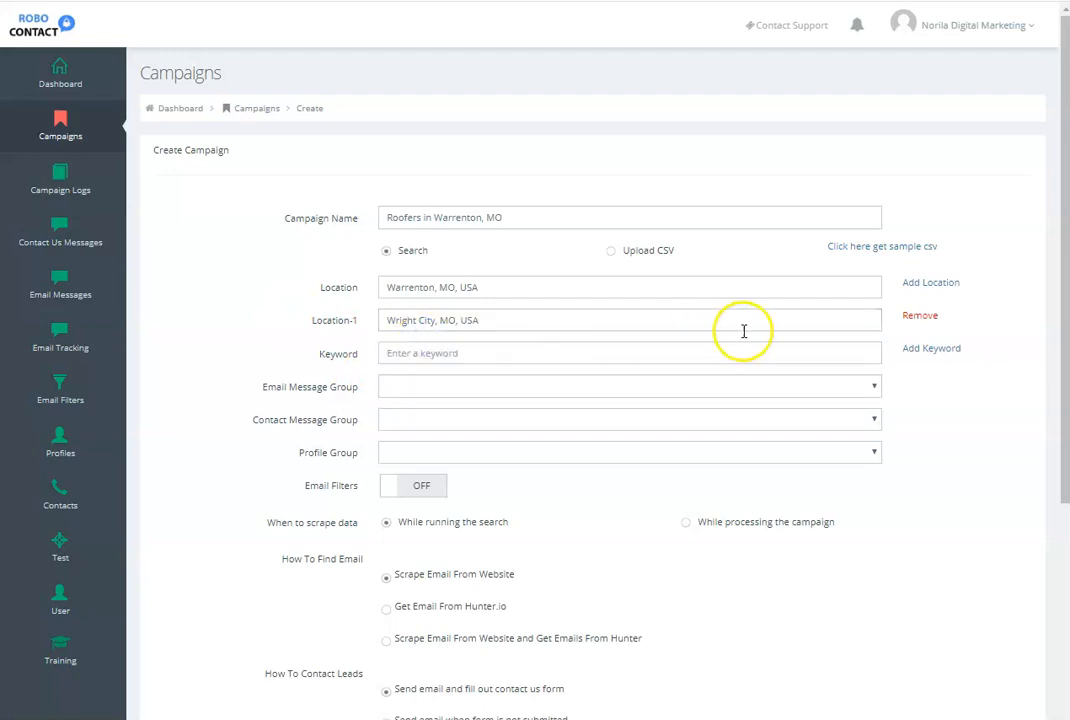
# - Set the campaign keyword to "Roofers" and add "Roofing Contractor" as a second keyword
pyautogui.click(420, 353)
pyautogui.write('Roofer')
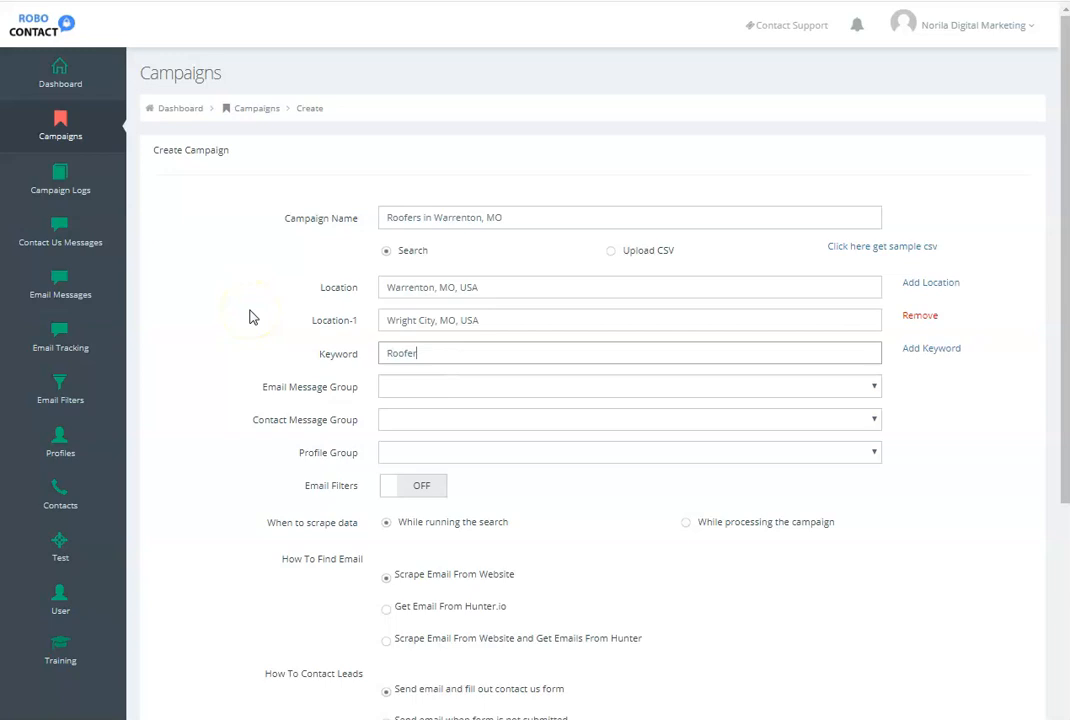
pyautogui.write('s')
pyautogui.click(930, 350)
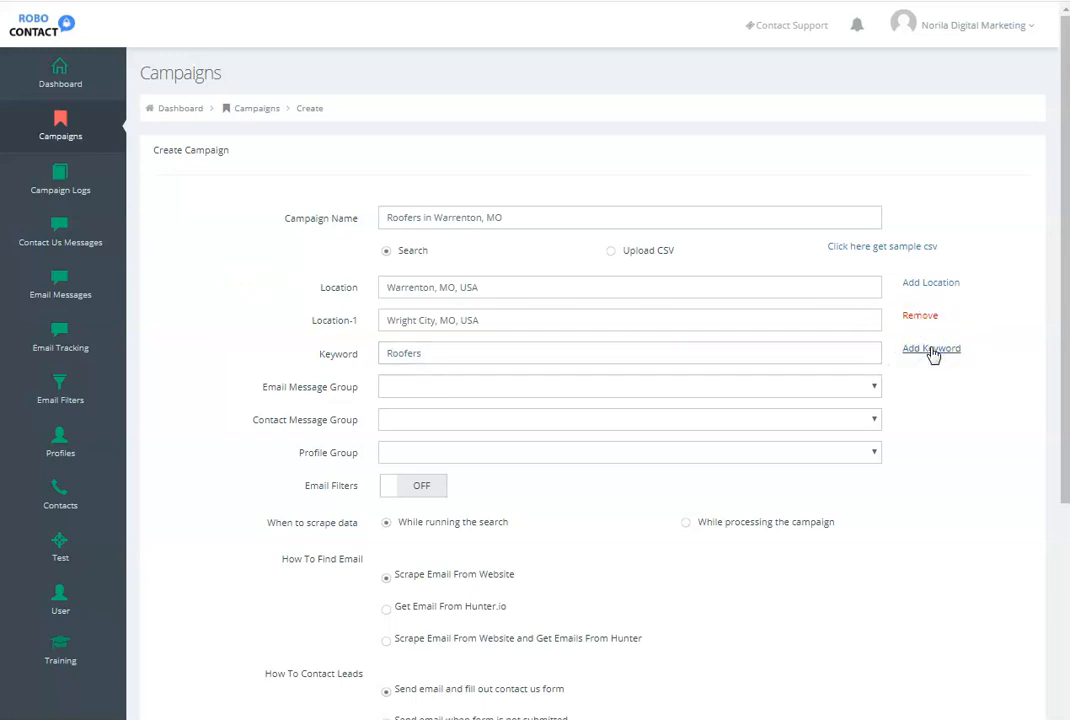
pyautogui.click(390, 386)
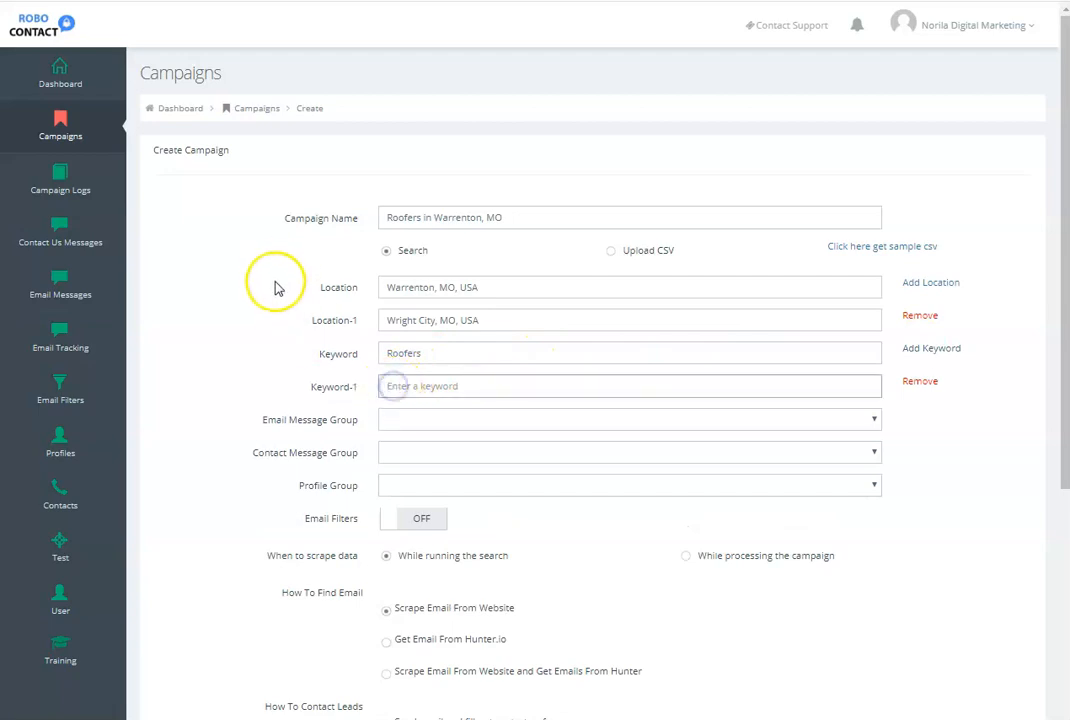
pyautogui.write('Roofing Contractor')
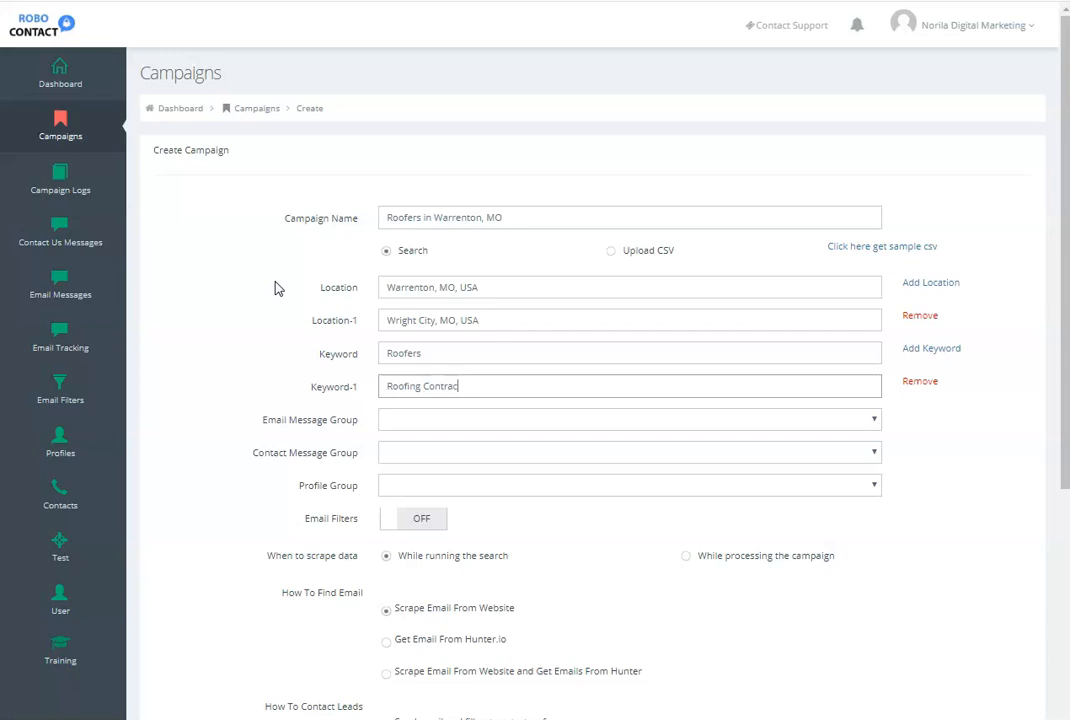
# - Assign the Test email message group, the Test contact message group and the Test Group profile group to the campaign
pyautogui.click(403, 419)
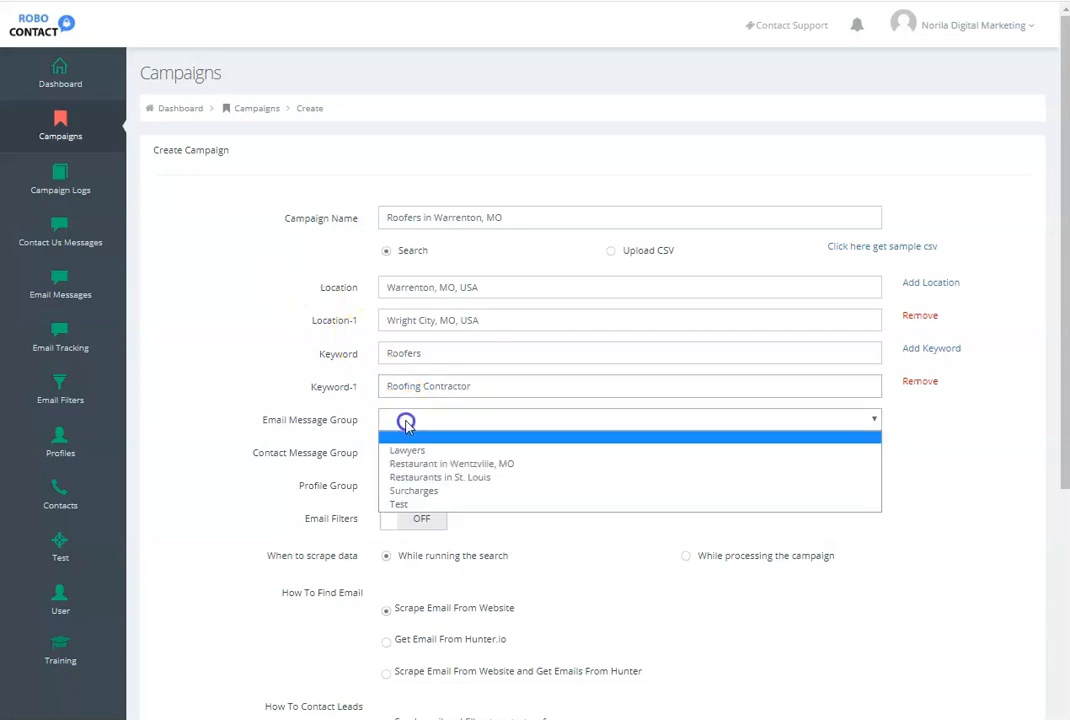
pyautogui.click(401, 508)
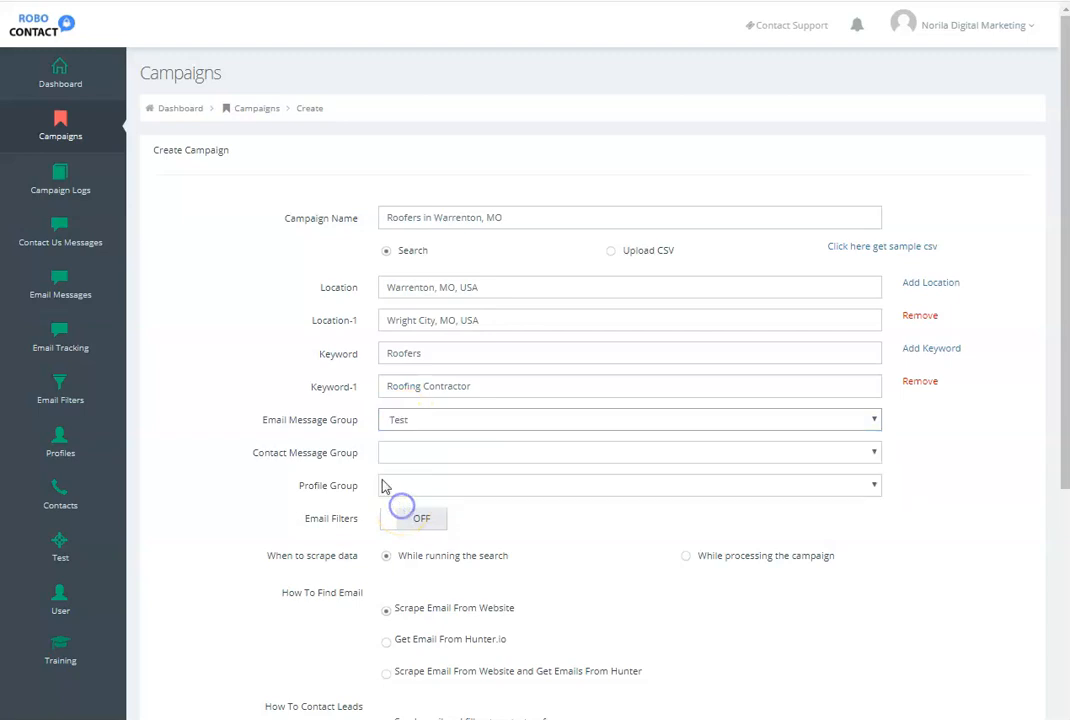
pyautogui.click(396, 452)
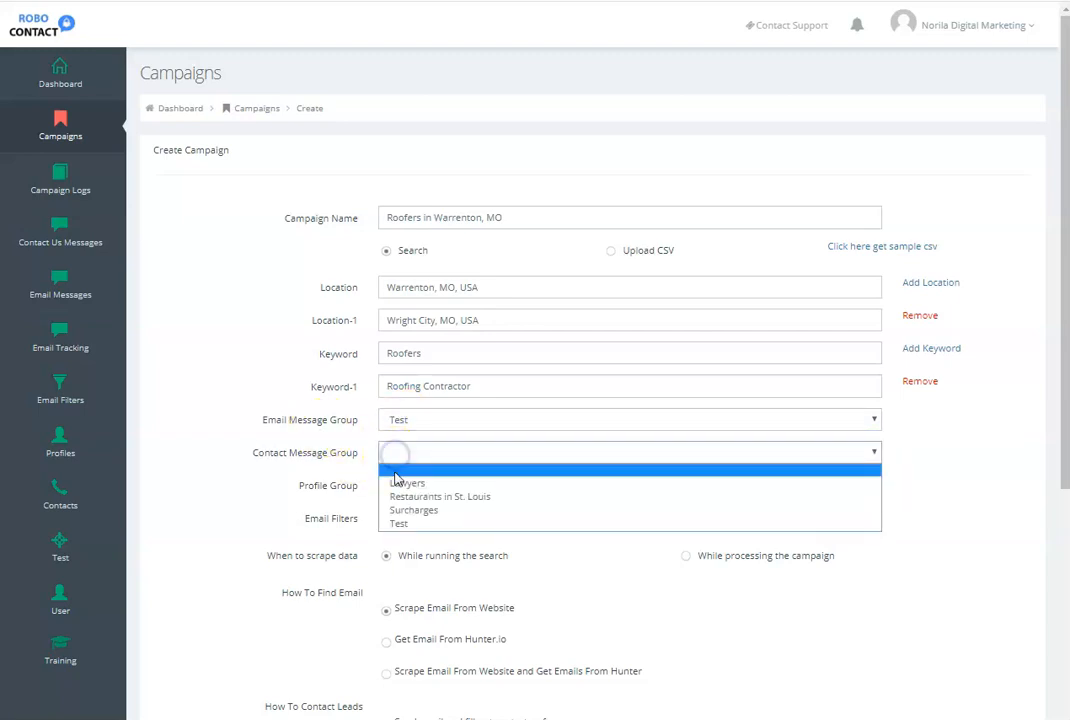
pyautogui.click(396, 523)
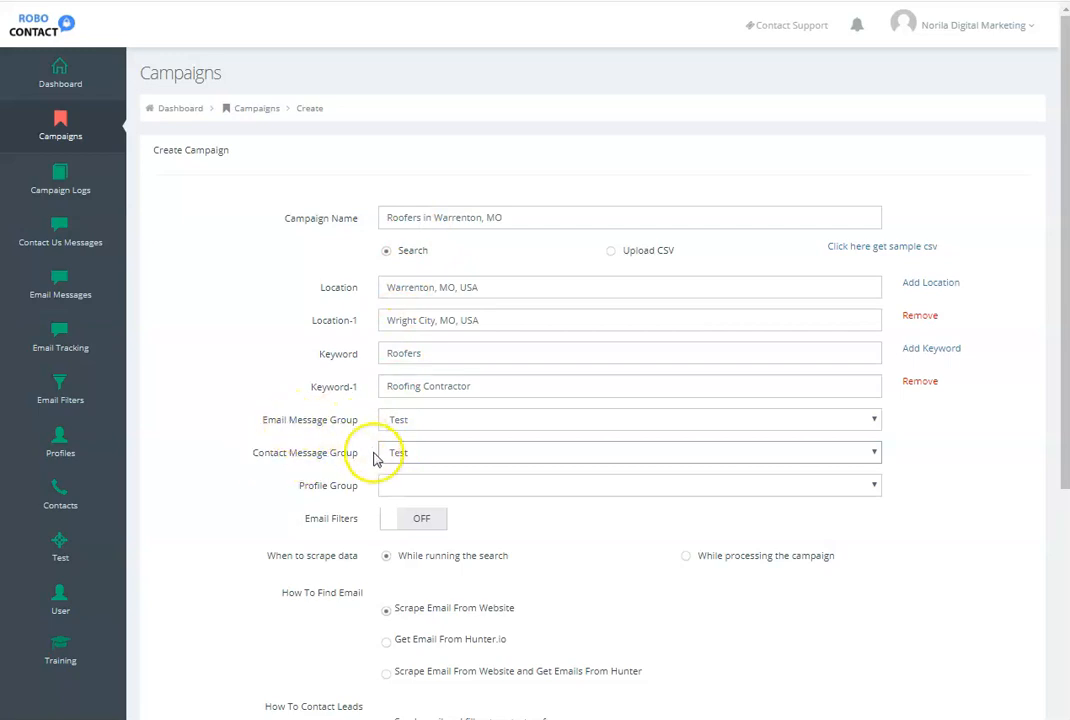
pyautogui.click(440, 485)
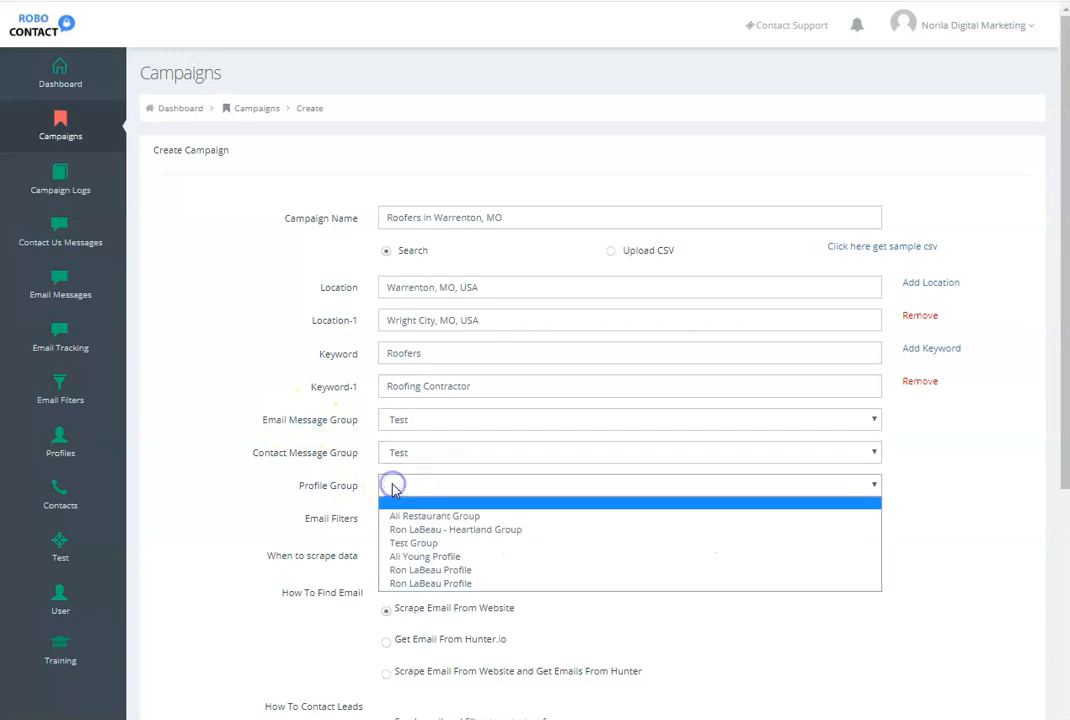
pyautogui.click(407, 543)
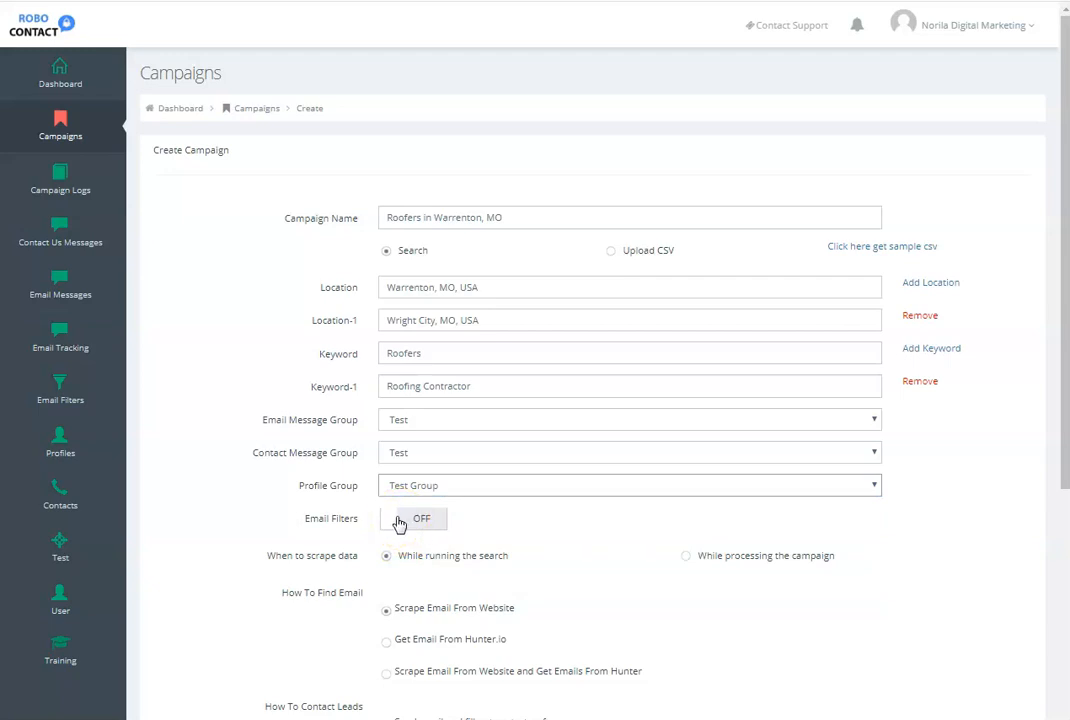
# - Run the campaign search with email filters off and the default scraping and contact options, agreeing to continue with multiple locations and keywords
pyautogui.click(399, 523)
pyautogui.scroll(-3, 405, 535)
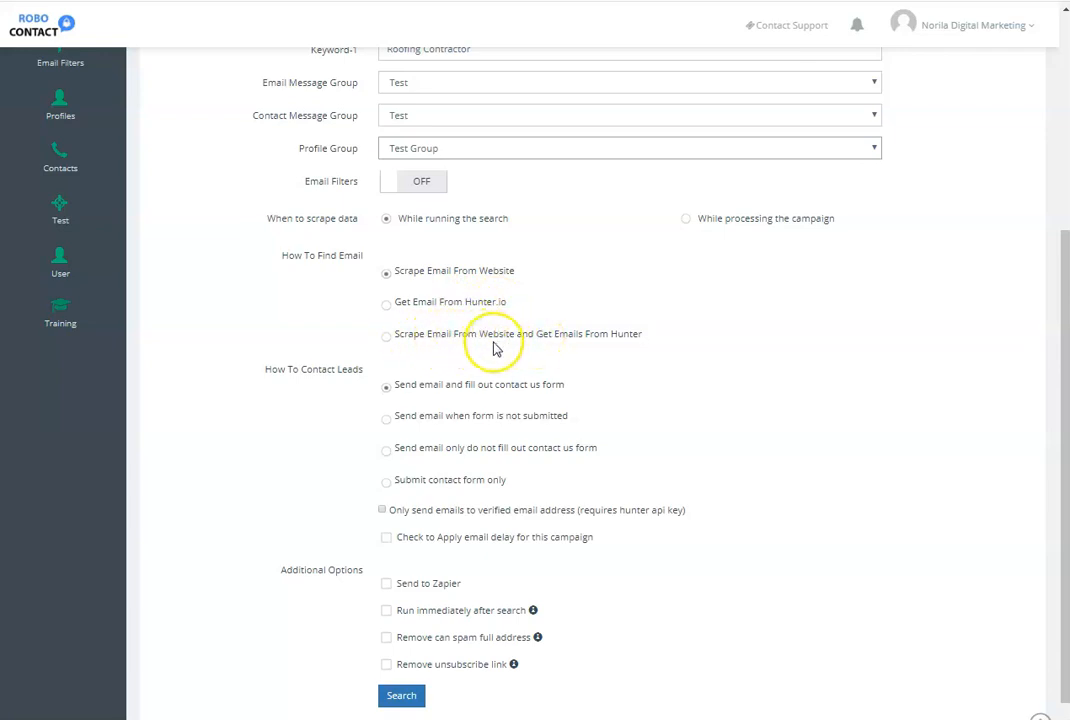
pyautogui.scroll(-1, 495, 348)
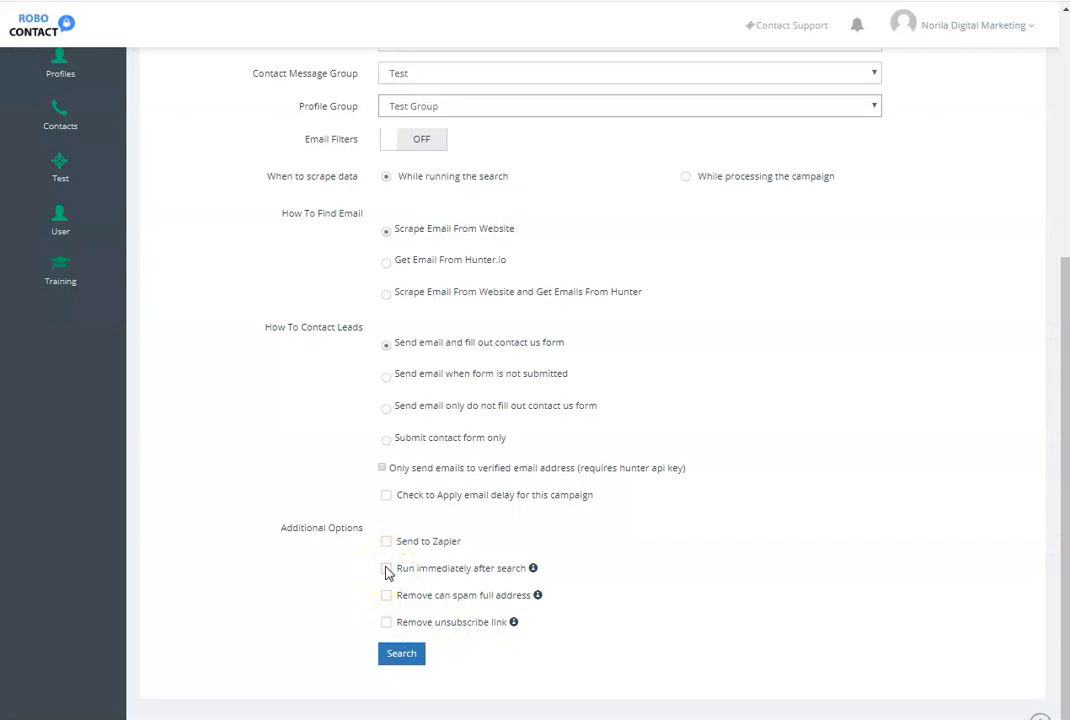
pyautogui.click(399, 655)
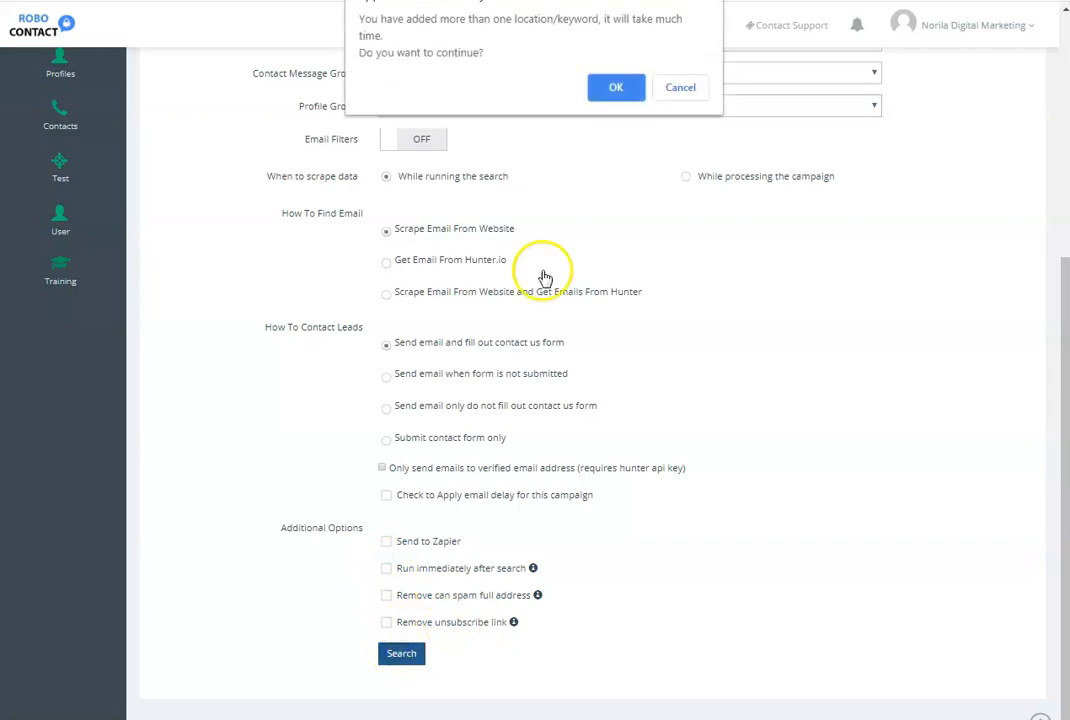
pyautogui.click(616, 87)
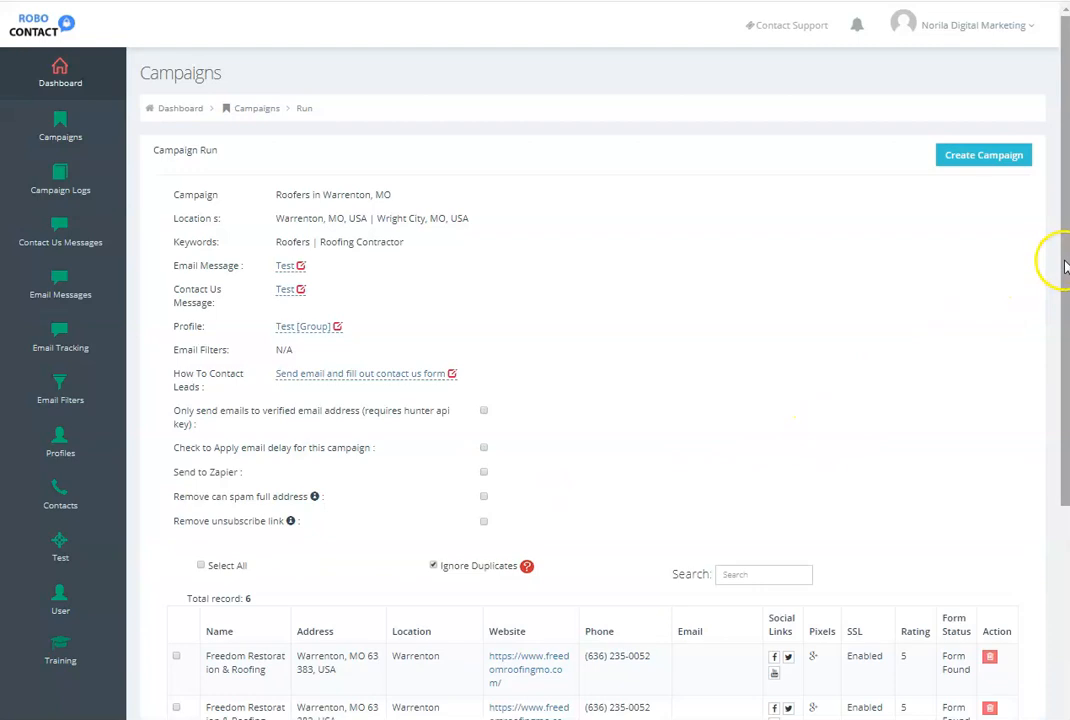
# - Review the campaign settings and the leads found, and export the leads as CSV
pyautogui.moveTo(1064, 265); pyautogui.dragTo(1064, 282)
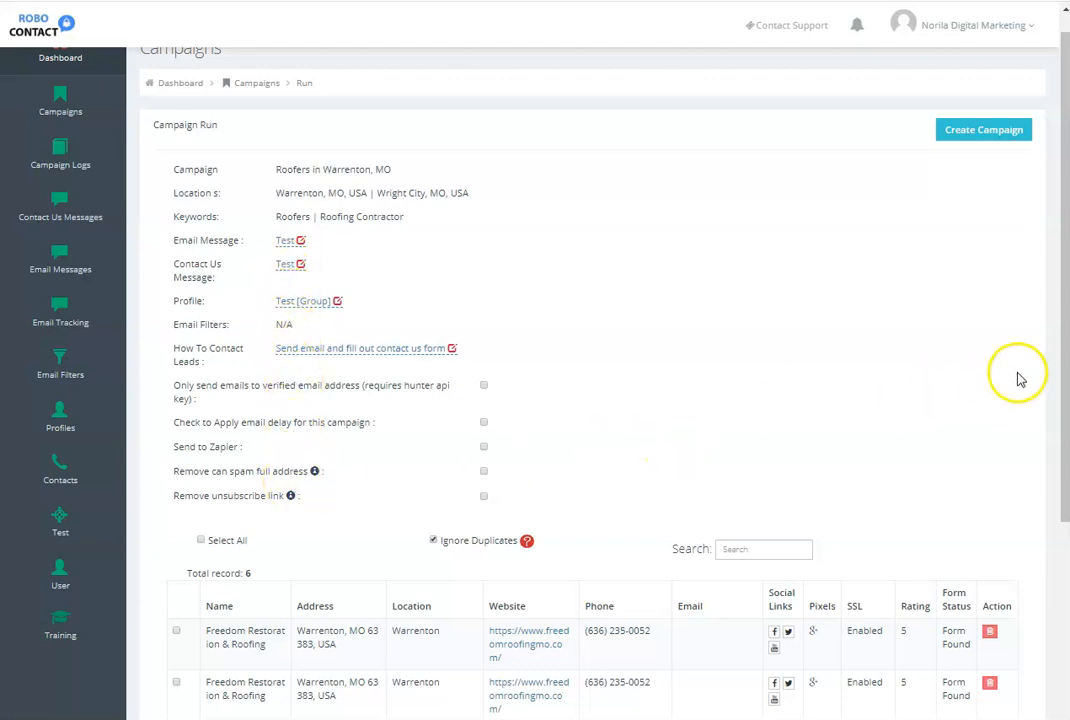
pyautogui.moveTo(1065, 352); pyautogui.dragTo(1066, 567)
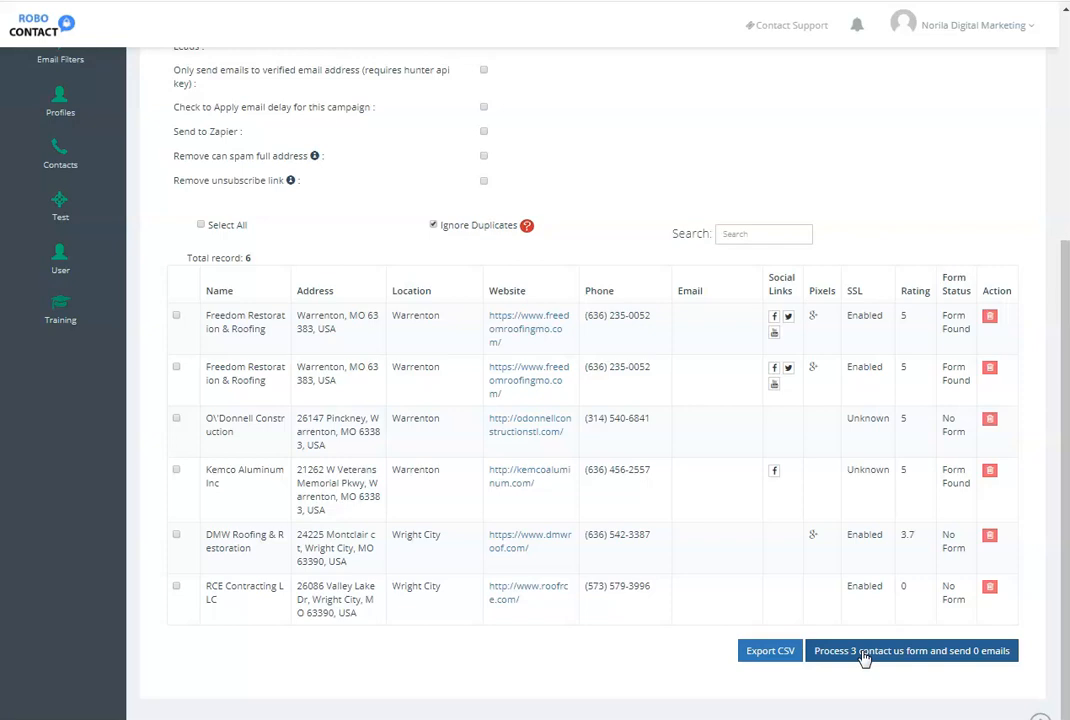
pyautogui.click(757, 652)
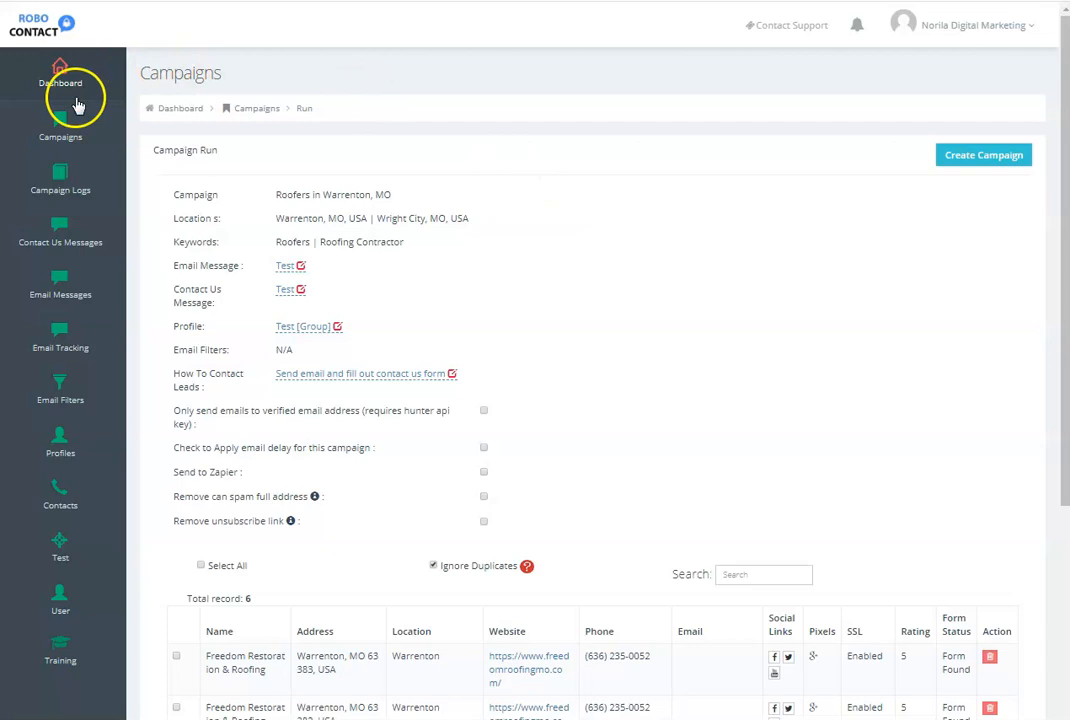
# - Open the existing Plumbers campaign from the campaigns list and examine the form and email status of its leads
pyautogui.click(58, 123)
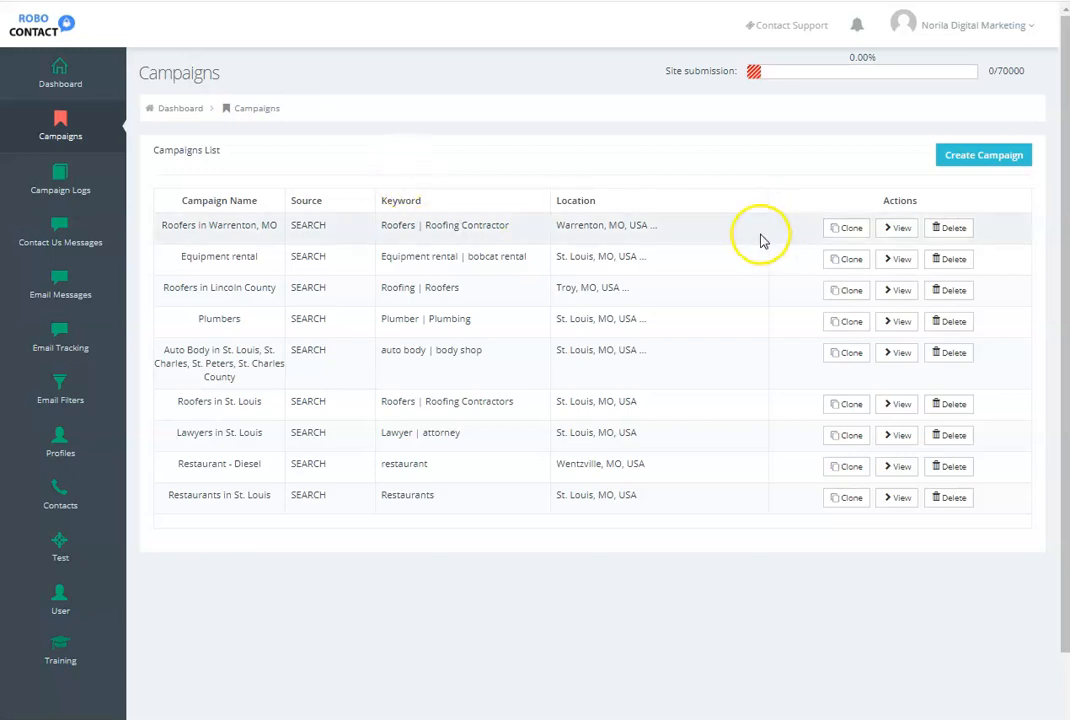
pyautogui.click(901, 322)
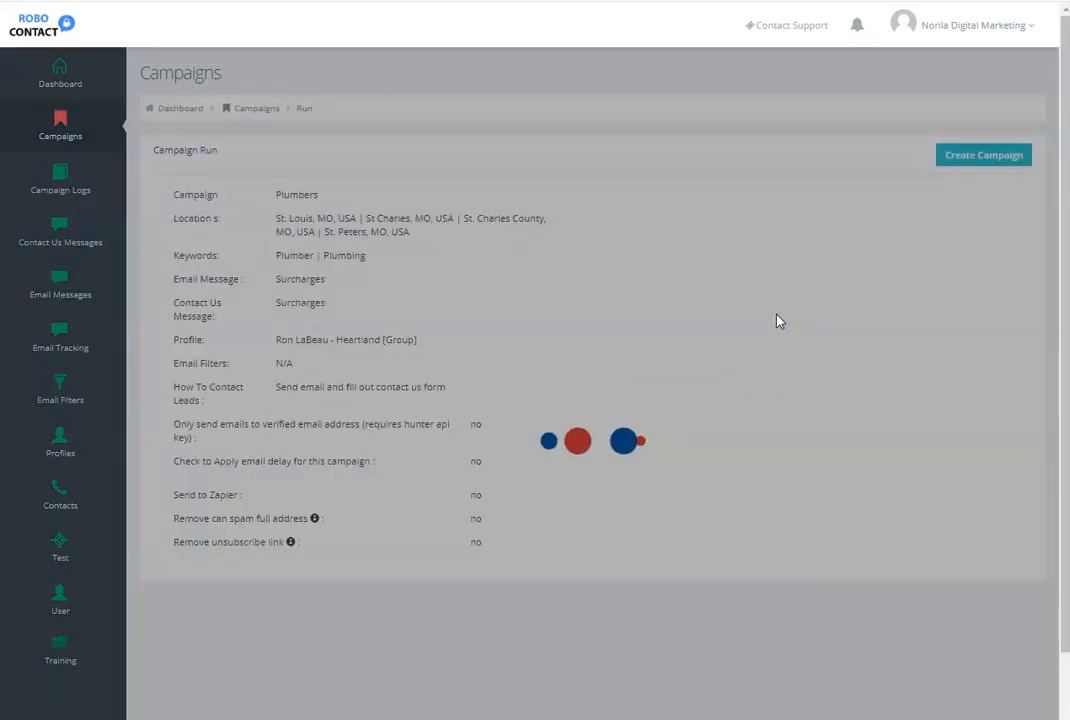
pyautogui.scroll(-20, 779, 320)
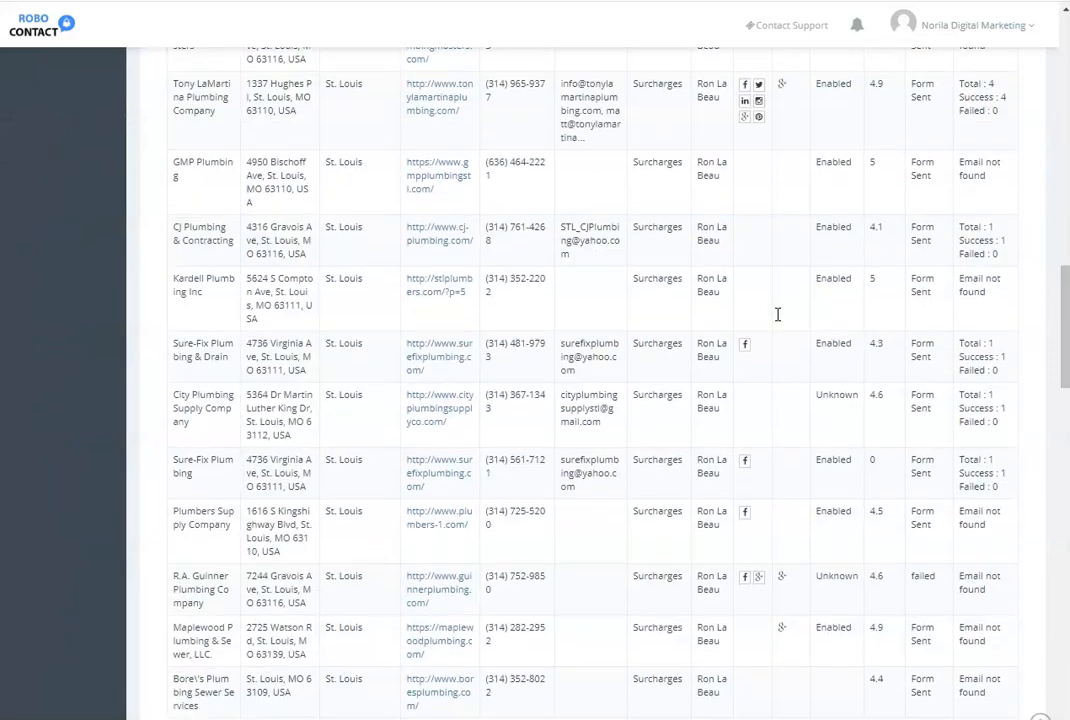
pyautogui.scroll(-10, 778, 314)
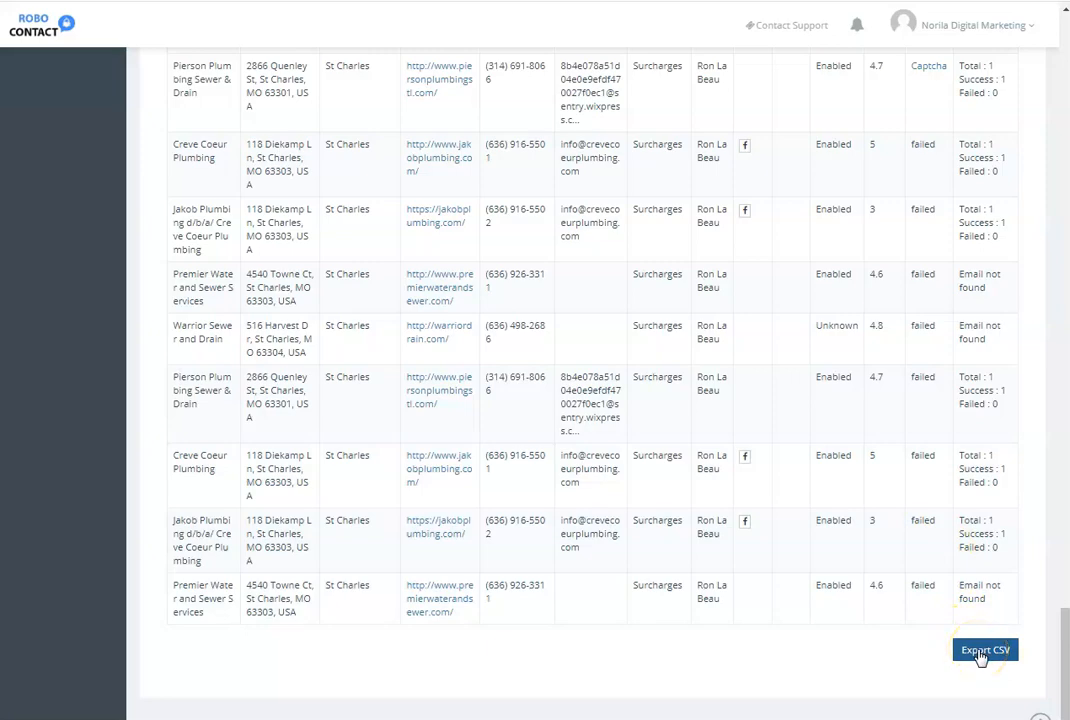
pyautogui.scroll(15, 980, 656)
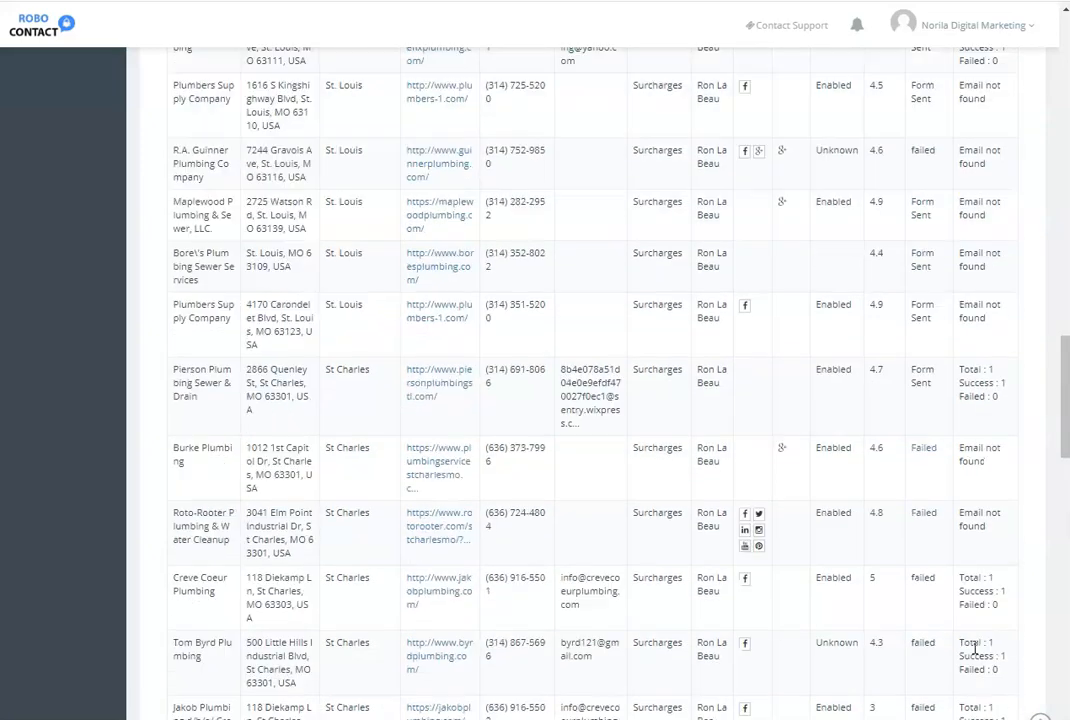
pyautogui.scroll(15, 975, 649)
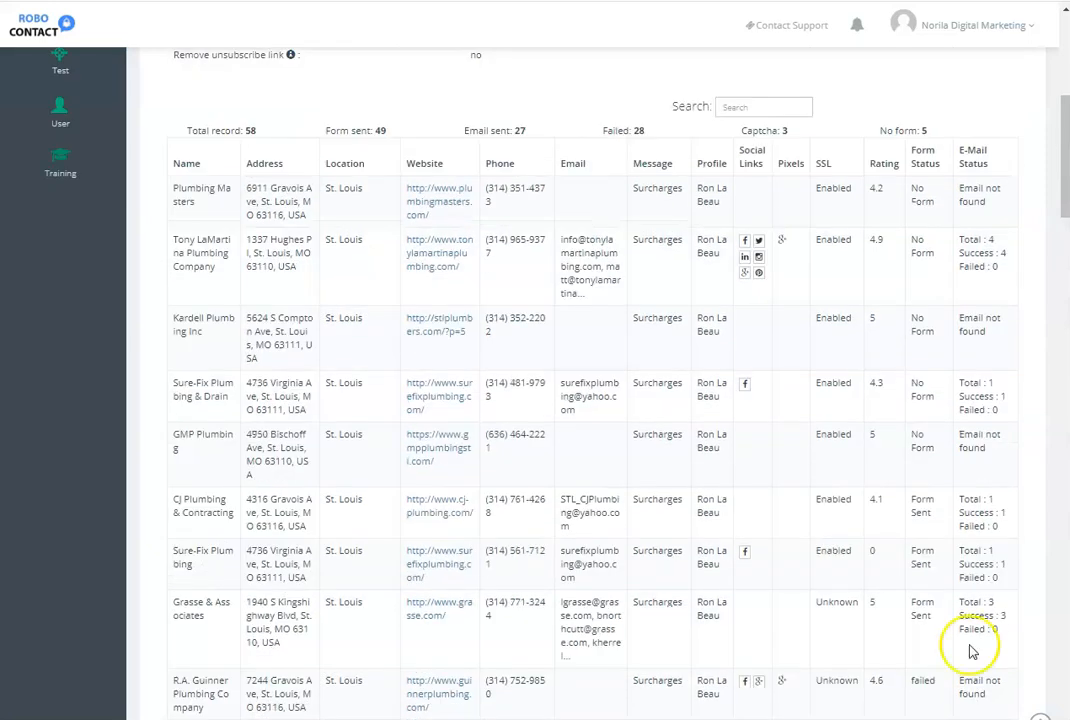
pyautogui.scroll(2, 975, 640)
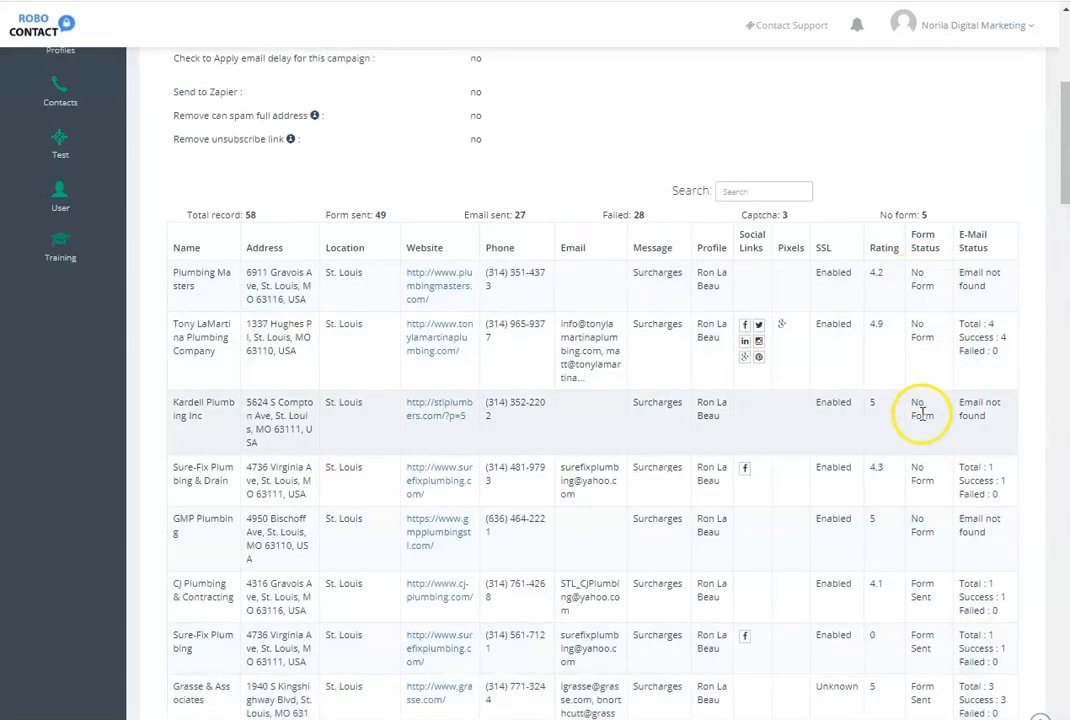
pyautogui.scroll(-3, 915, 545)
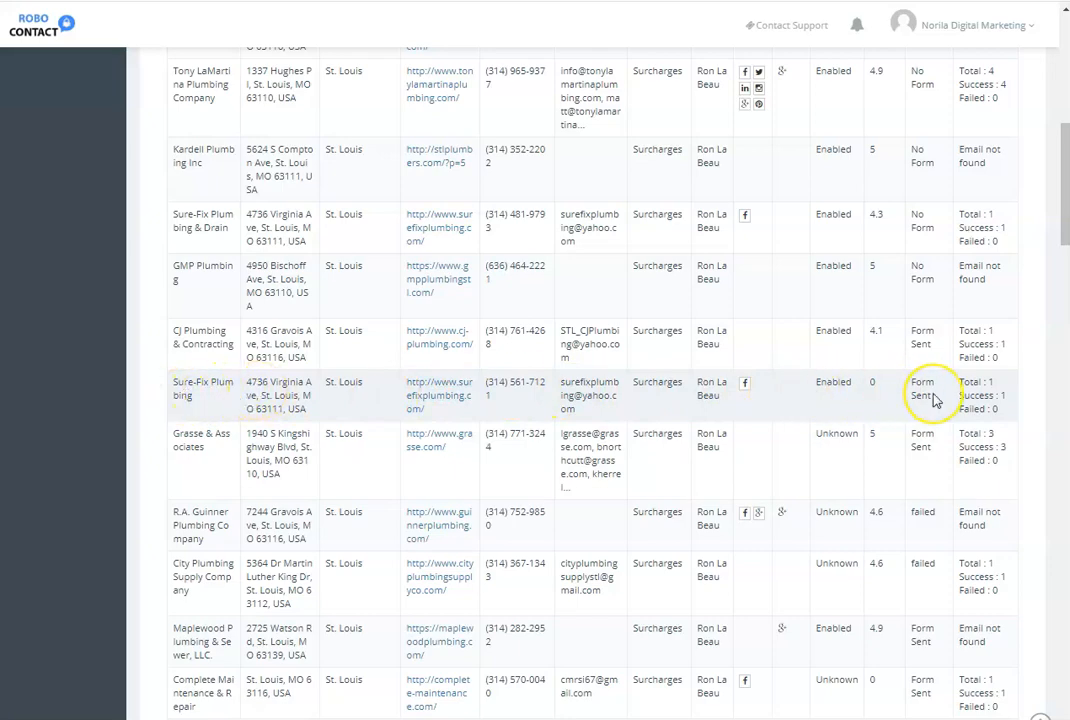
pyautogui.scroll(-15, 933, 398)
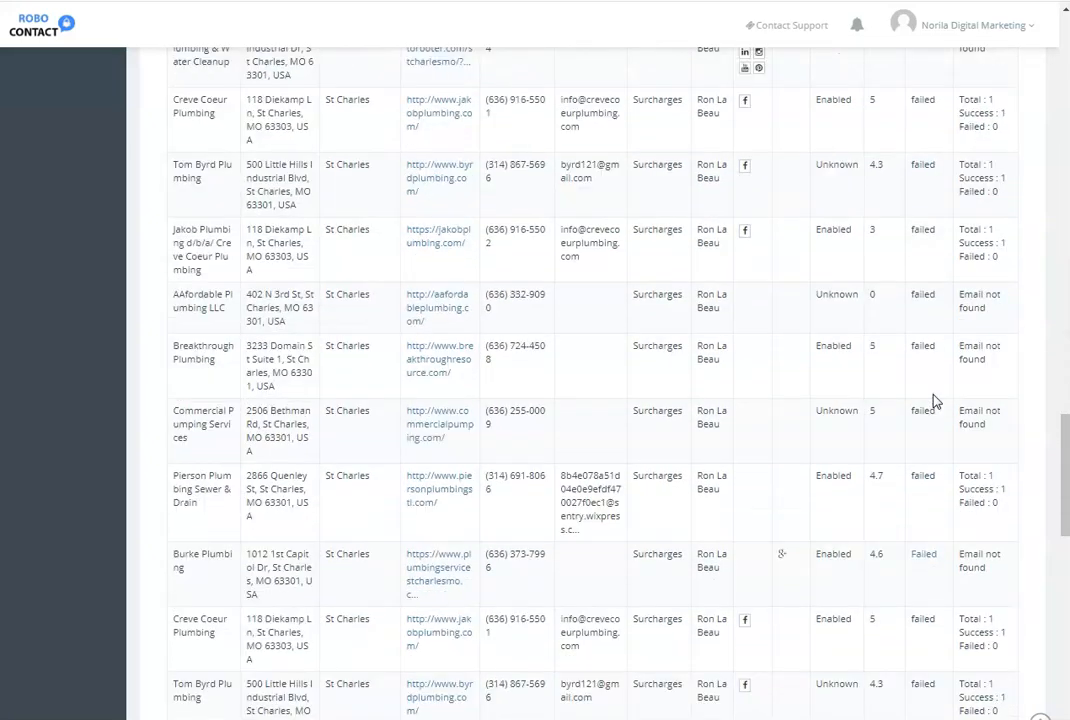
pyautogui.scroll(-8, 933, 401)
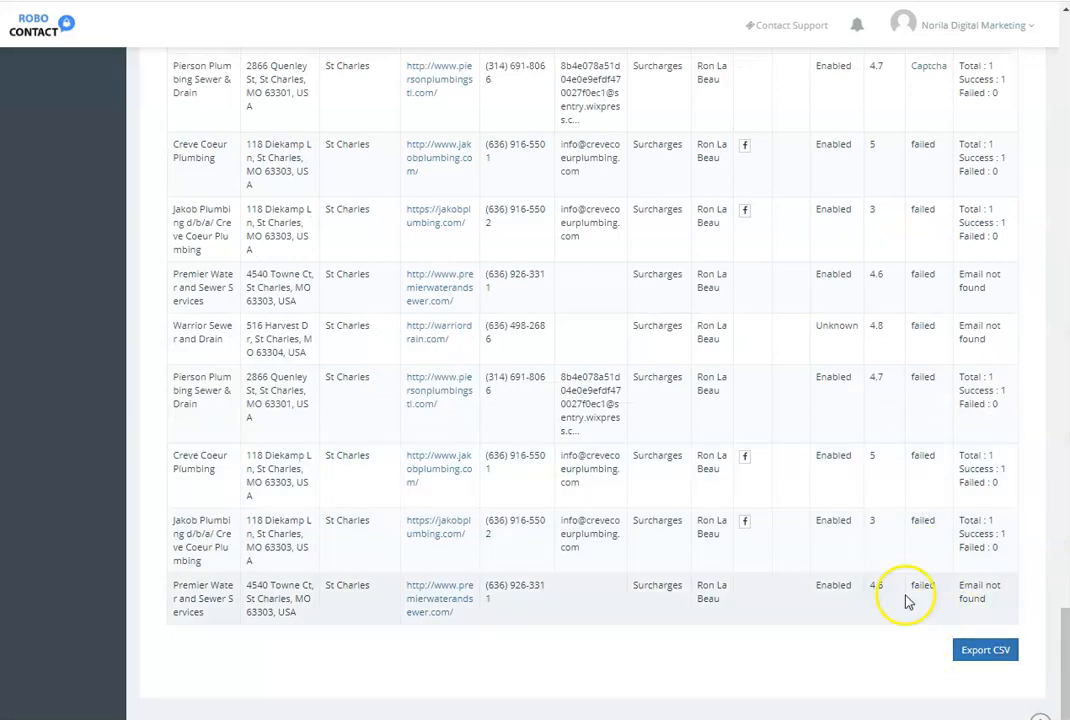
pyautogui.scroll(6, 800, 443)
pyautogui.scroll(15, 800, 443)
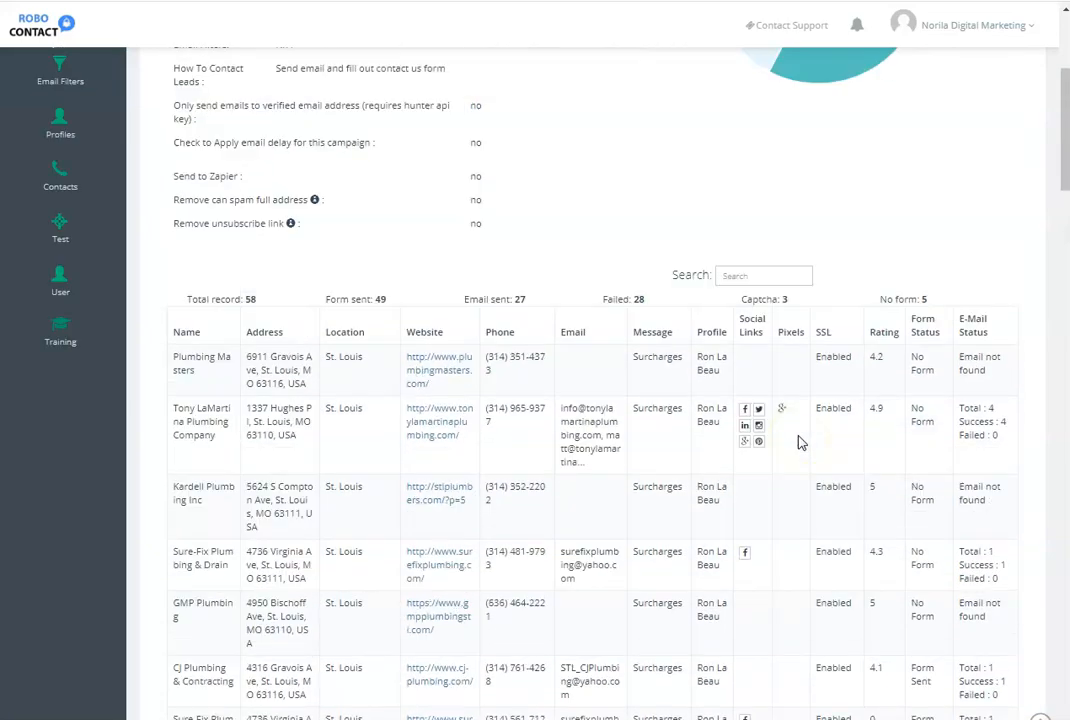